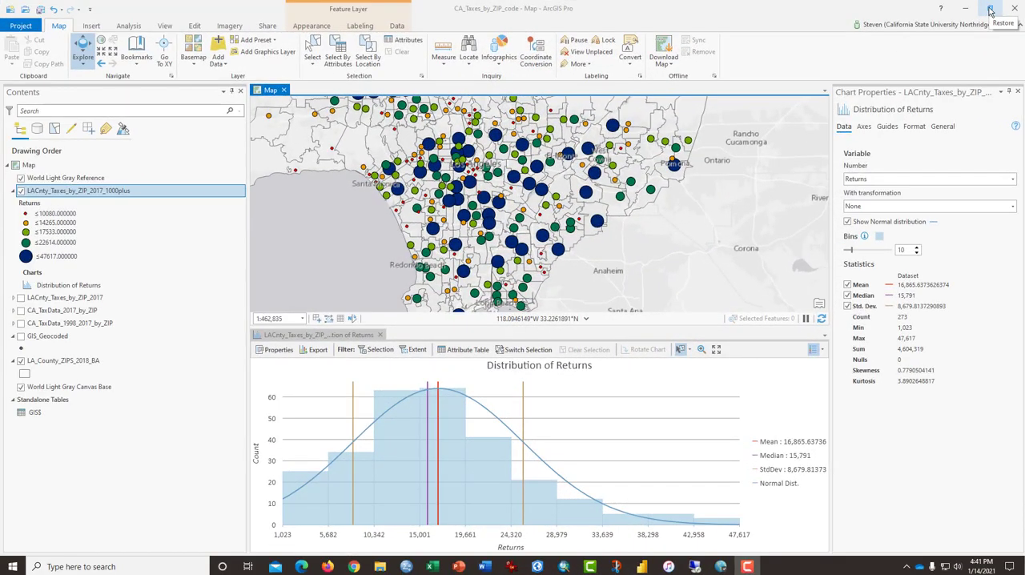
# Switch to the Excel workbook CA_taxes_by_ZIP_1992_2017_demonstration and deselect the tax returns chart
pyautogui.click(991, 11)
pyautogui.moveTo(780, 55); pyautogui.dragTo(965, 60)
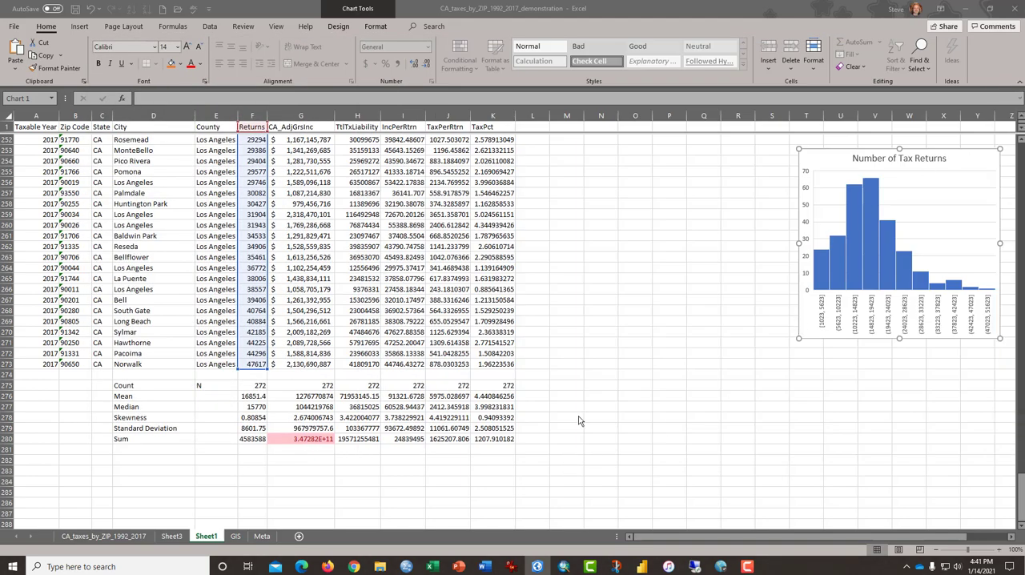
pyautogui.click(565, 315)
pyautogui.click(370, 280)
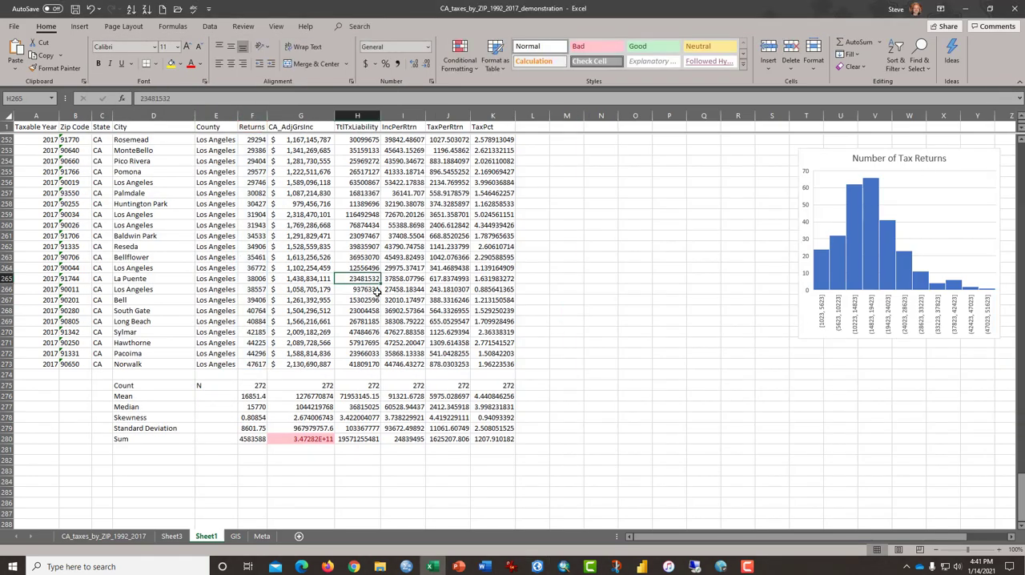
# Examine the Returns values and the summary statistics beneath that column
pyautogui.click(209, 25)
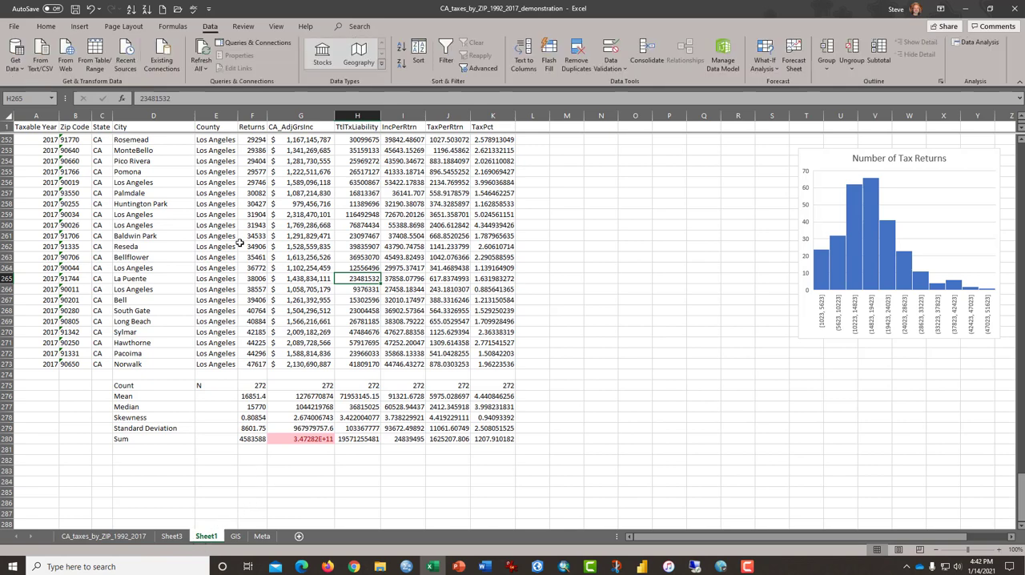
pyautogui.click(239, 243)
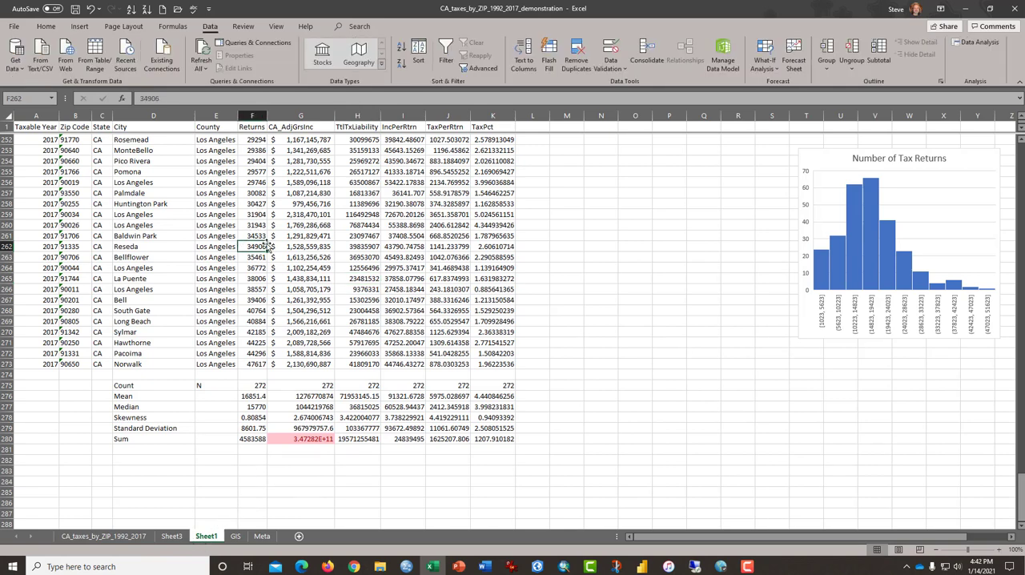
pyautogui.moveTo(260, 386); pyautogui.dragTo(260, 439)
pyautogui.click(324, 297)
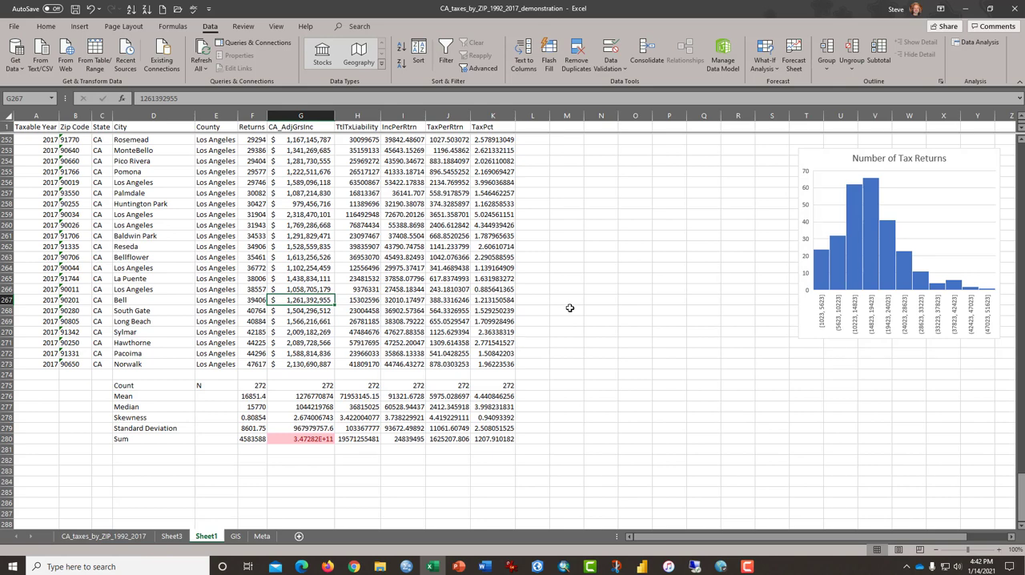
# Move the Number of Tax Returns histogram closer to the data table and enlarge it to roughly column X
pyautogui.click(917, 197)
pyautogui.moveTo(917, 197); pyautogui.dragTo(762, 198)
pyautogui.moveTo(632, 160); pyautogui.dragTo(568, 160)
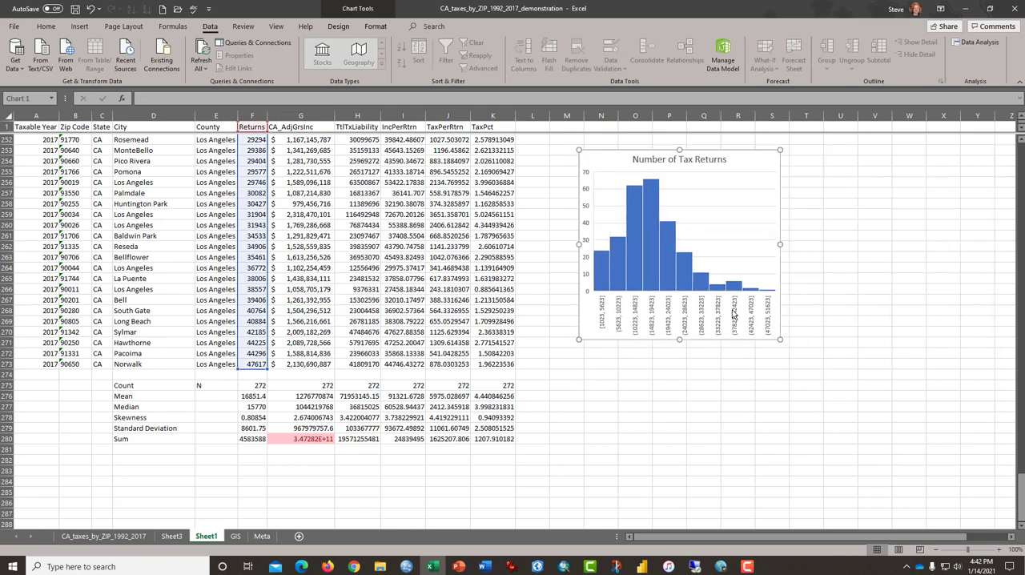
pyautogui.moveTo(780, 339); pyautogui.dragTo(957, 376)
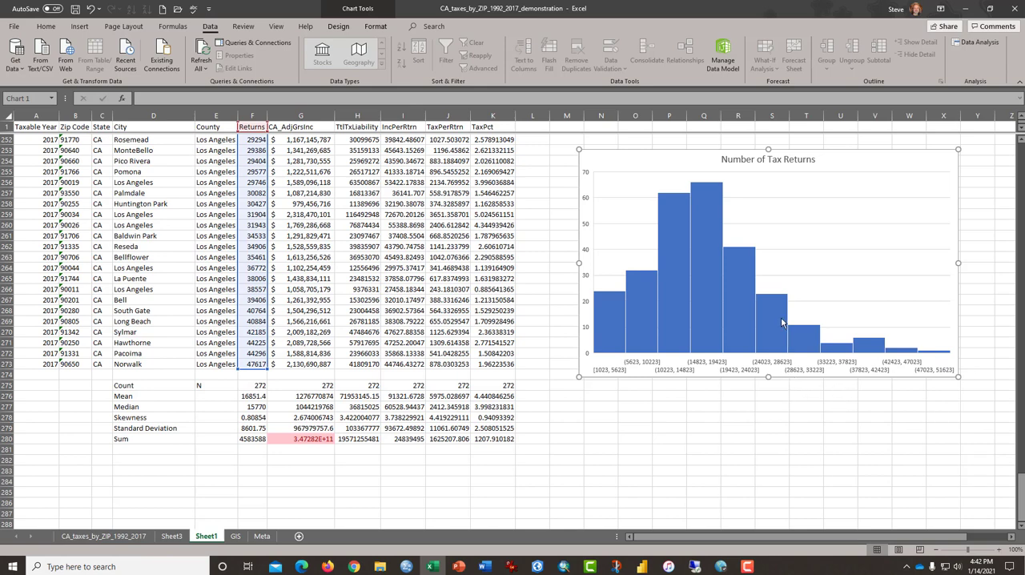
# Insert a histogram of the whole Returns column, from the header in row 1 through row 273
pyautogui.click(364, 302)
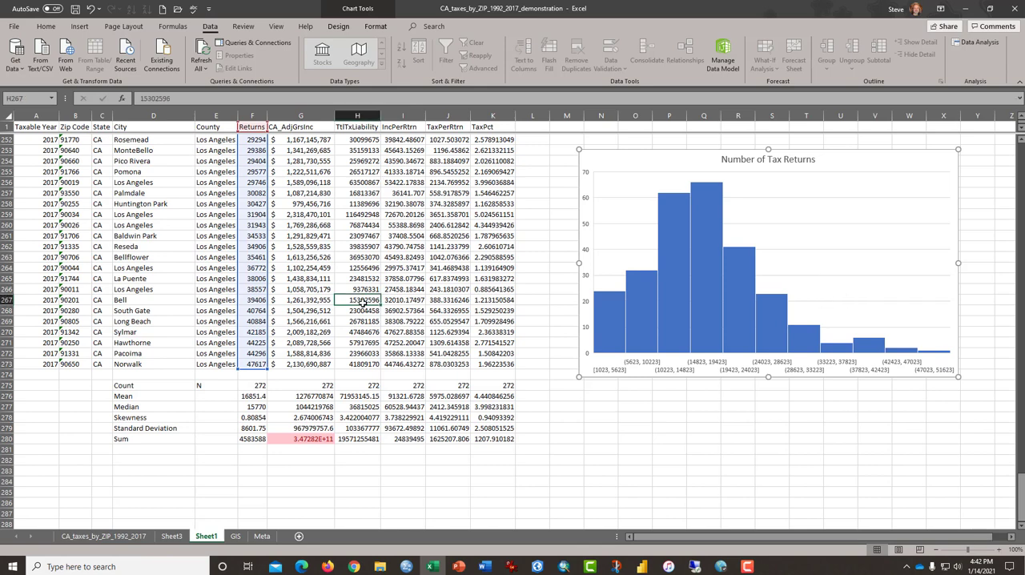
pyautogui.click(256, 251)
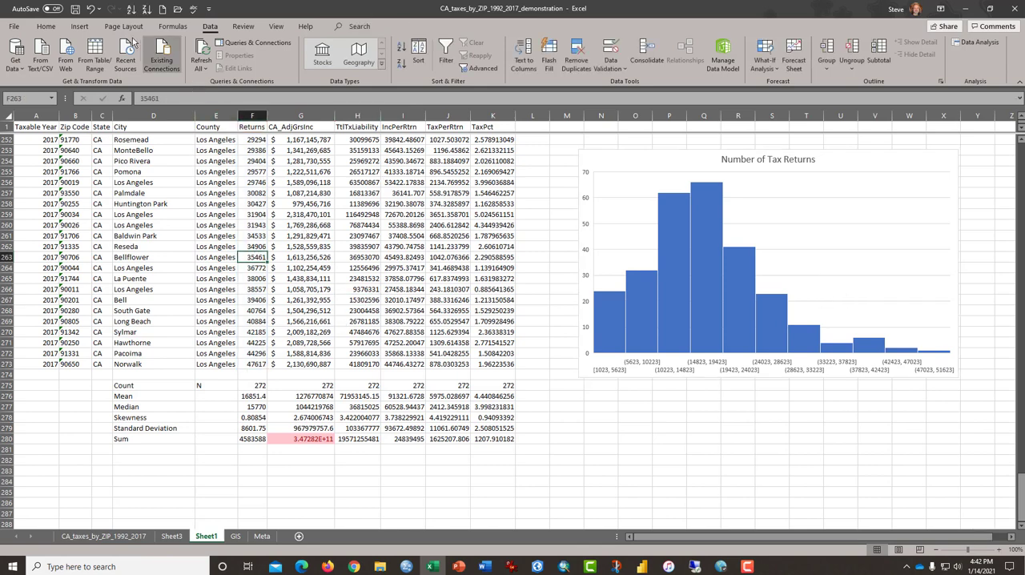
pyautogui.click(47, 26)
pyautogui.click(255, 150)
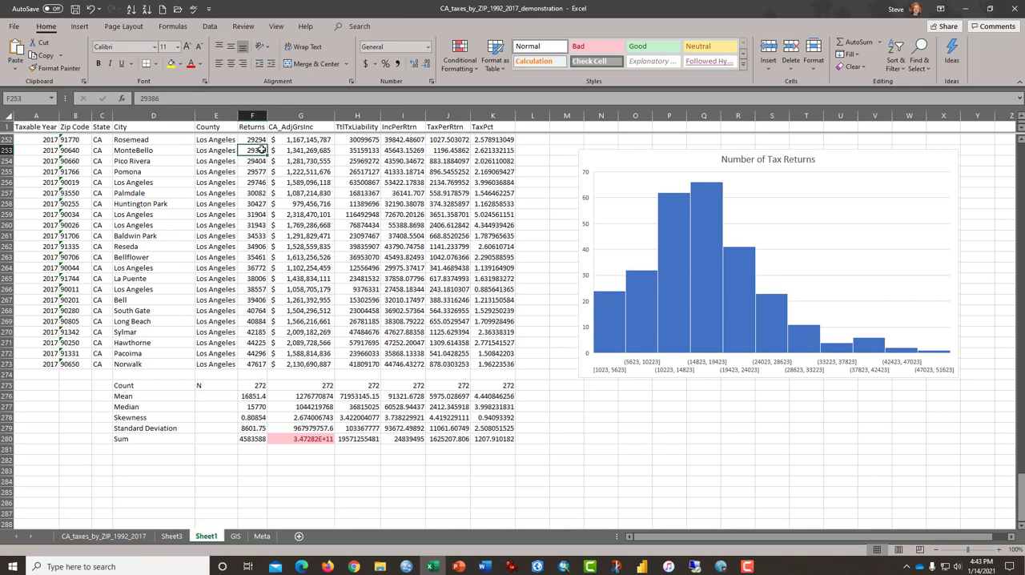
pyautogui.hotkey('ctrl', 'Down')
pyautogui.hotkey('ctrl', 'shift', 'Up')
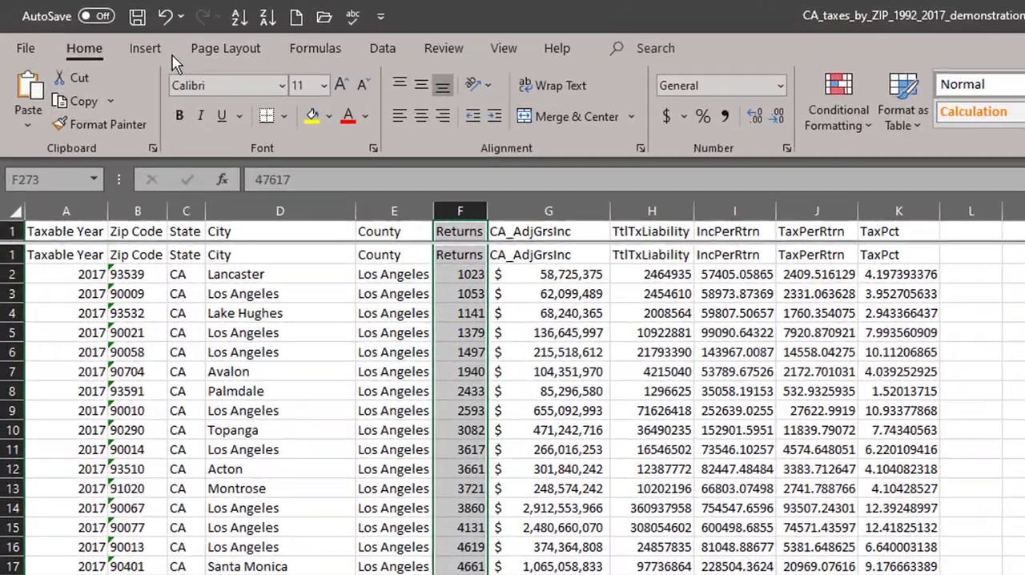
pyautogui.click(150, 53)
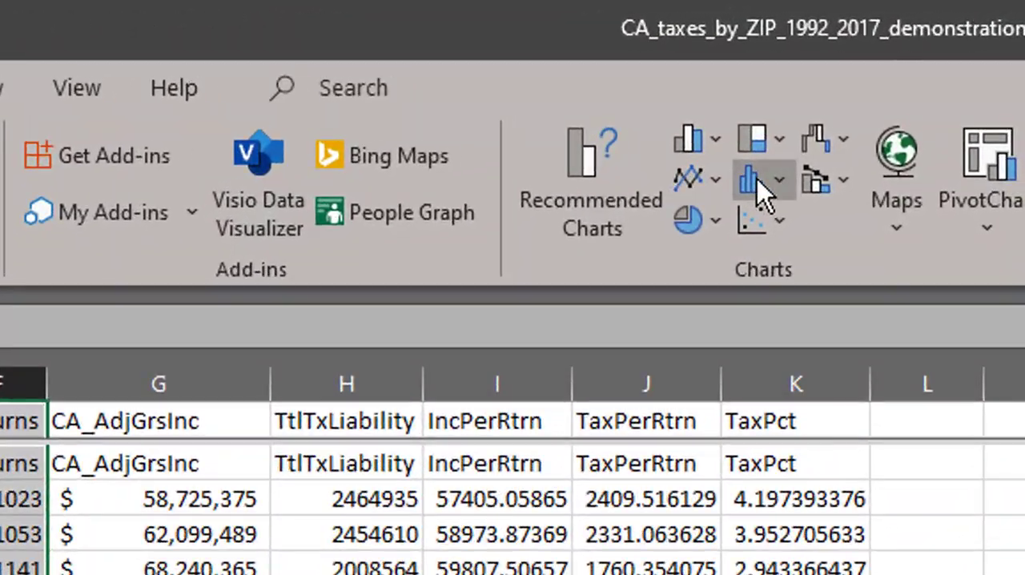
pyautogui.click(781, 183)
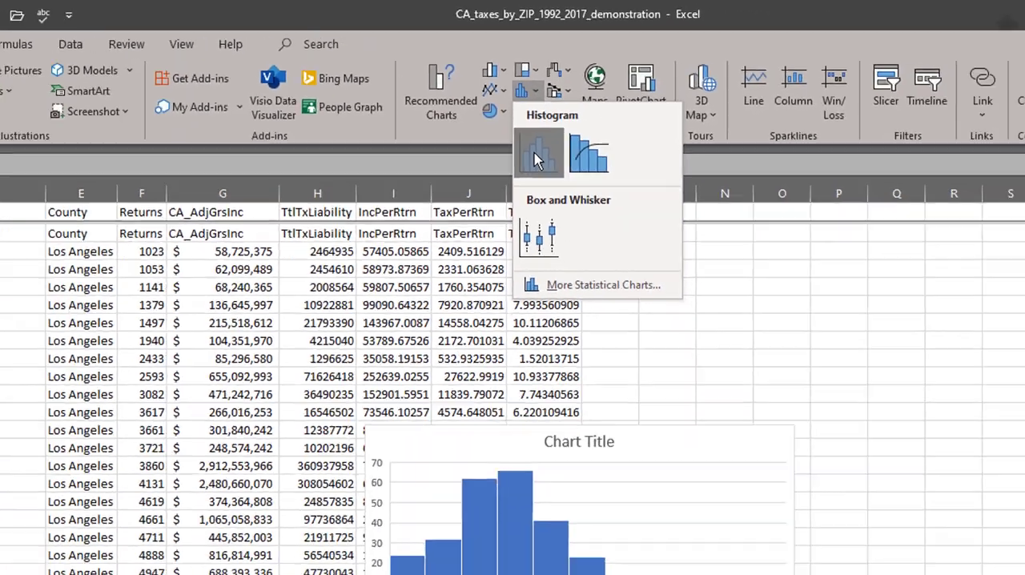
pyautogui.click(537, 160)
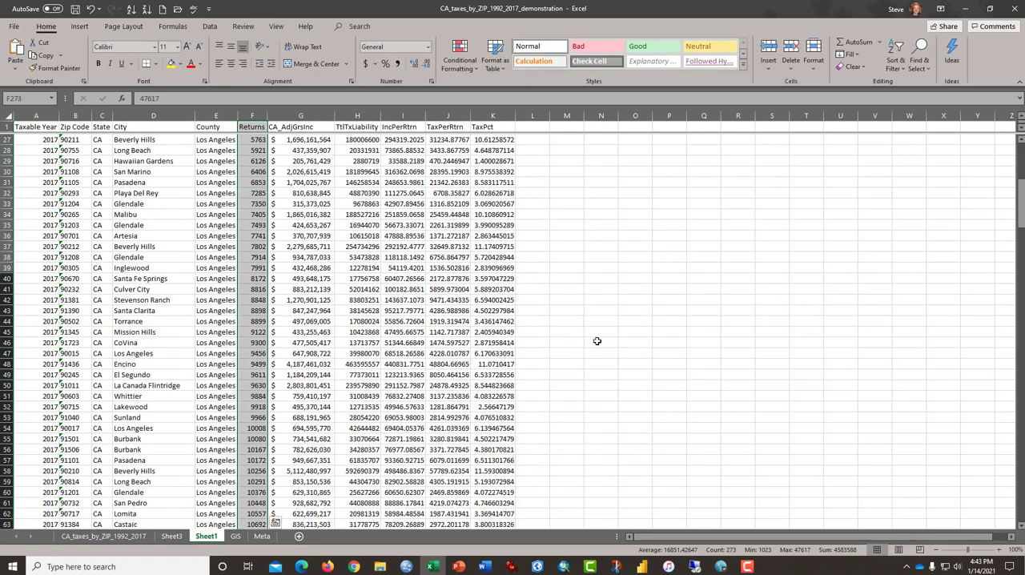
# Cut the new histogram, paste it near the end of the data, and place it beside the Number of Tax Returns chart
pyautogui.scroll(-12, 597, 342)
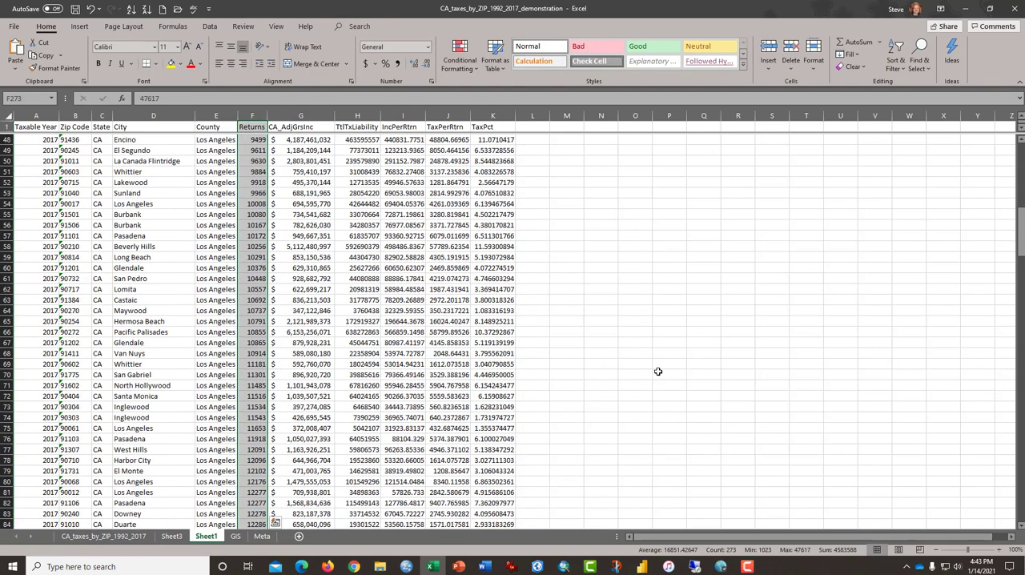
pyautogui.moveTo(1021, 256); pyautogui.dragTo(1021, 392)
pyautogui.moveTo(1021, 392); pyautogui.dragTo(1020, 492)
pyautogui.press('Return')
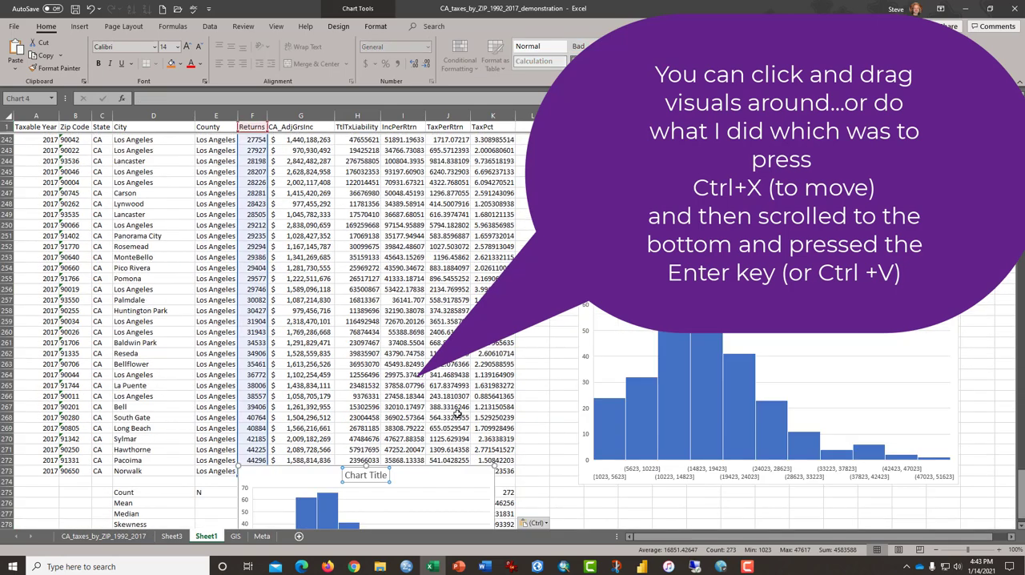
pyautogui.moveTo(433, 481); pyautogui.dragTo(497, 222)
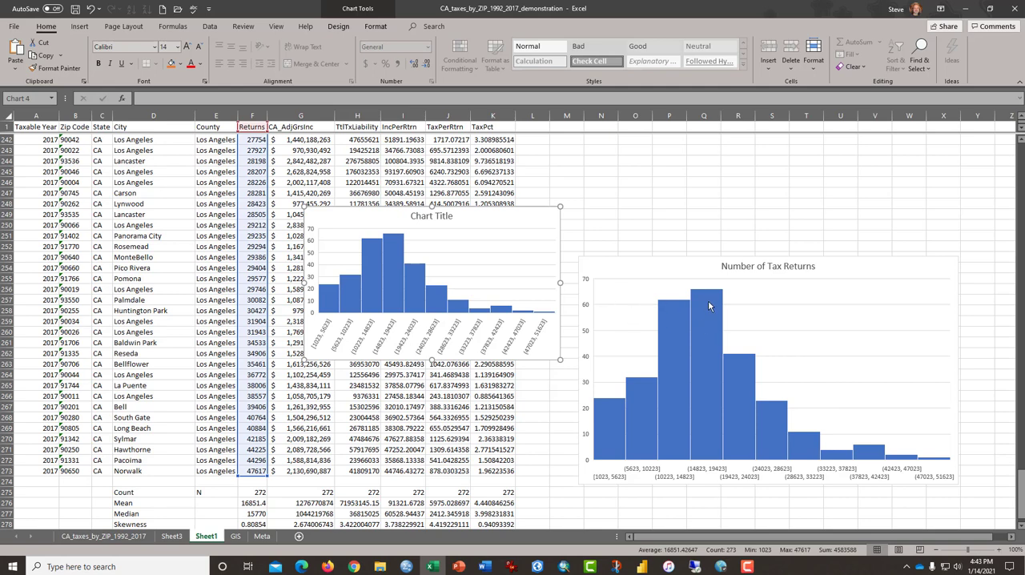
# Delete the newly inserted, untitled histogram of the Returns column
pyautogui.click(494, 234)
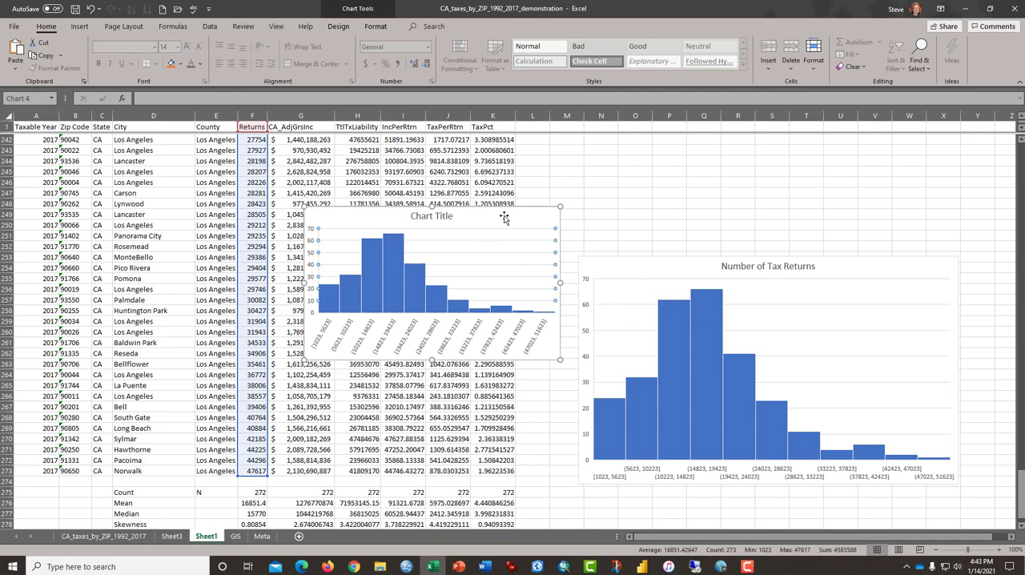
pyautogui.click(504, 216)
pyautogui.press('Delete')
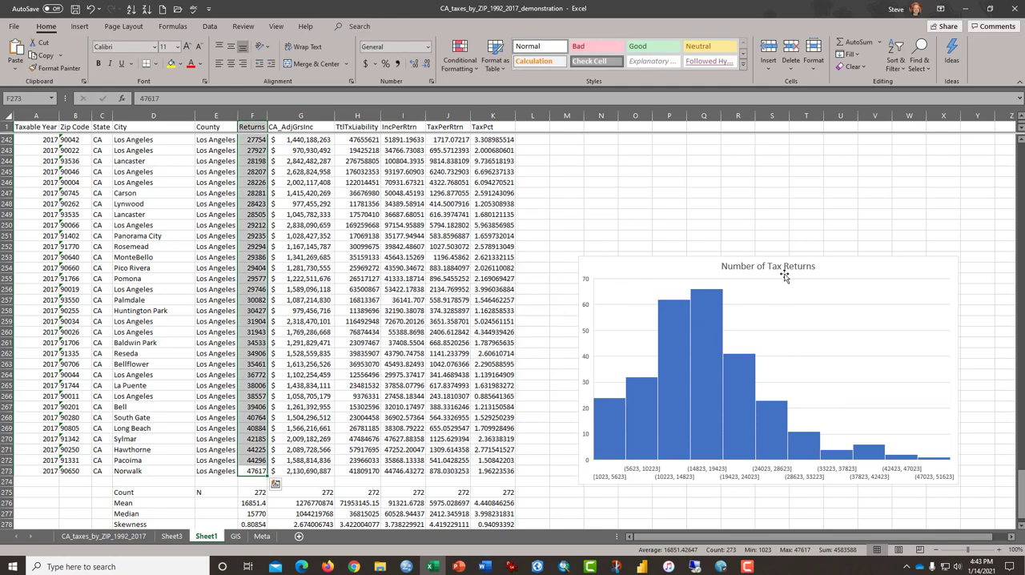
# Enlarge the Number of Tax Returns histogram by extending its upper edge upward and its left edge toward the data
pyautogui.click(779, 271)
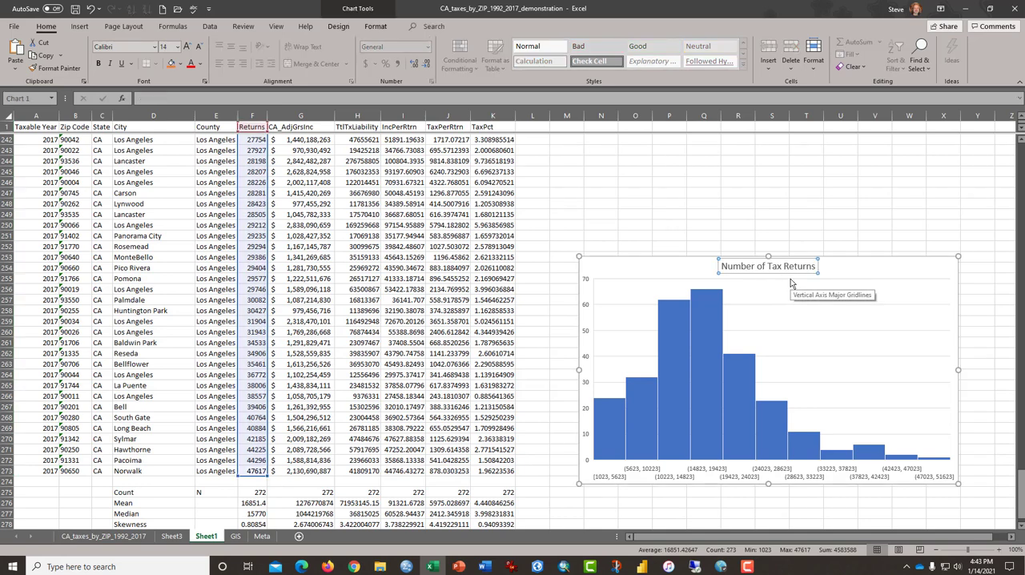
pyautogui.click(701, 356)
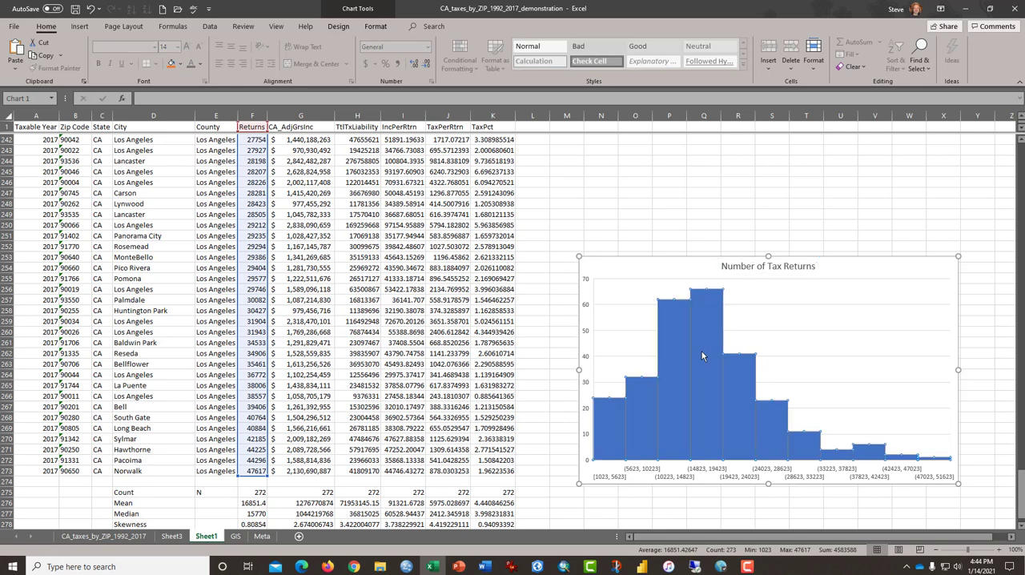
pyautogui.click(838, 323)
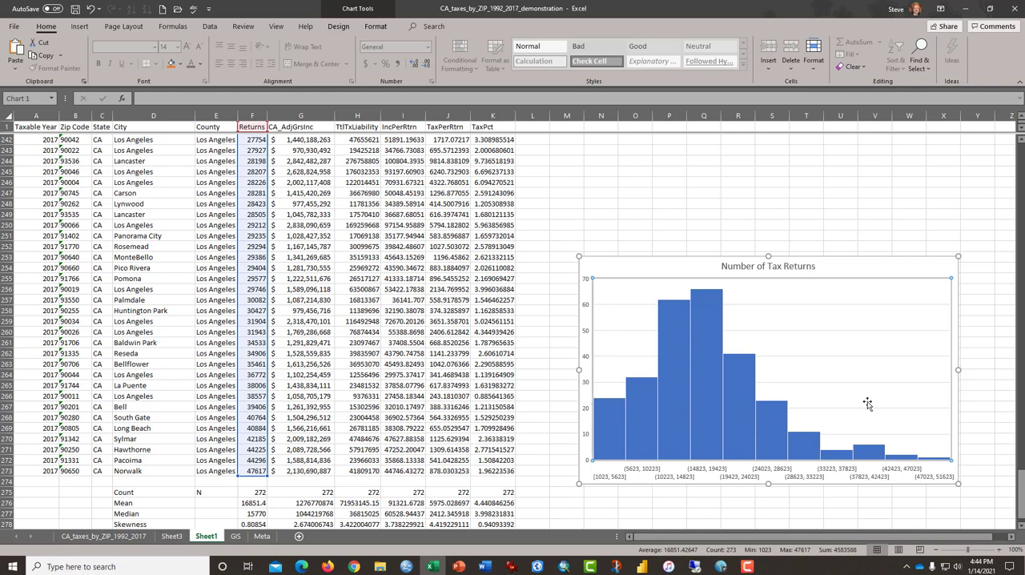
pyautogui.moveTo(768, 255); pyautogui.dragTo(768, 218)
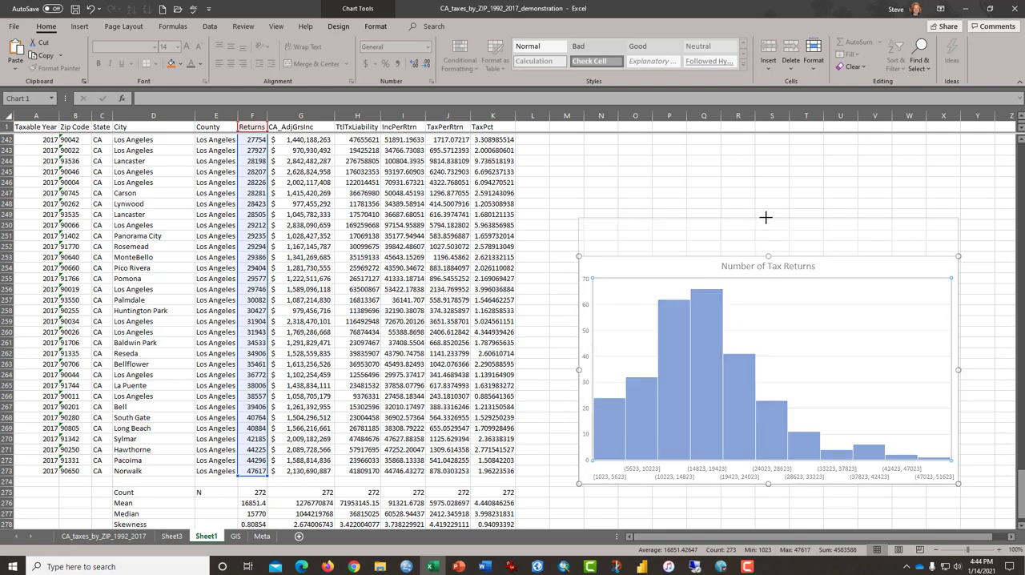
pyautogui.moveTo(576, 350); pyautogui.dragTo(526, 350)
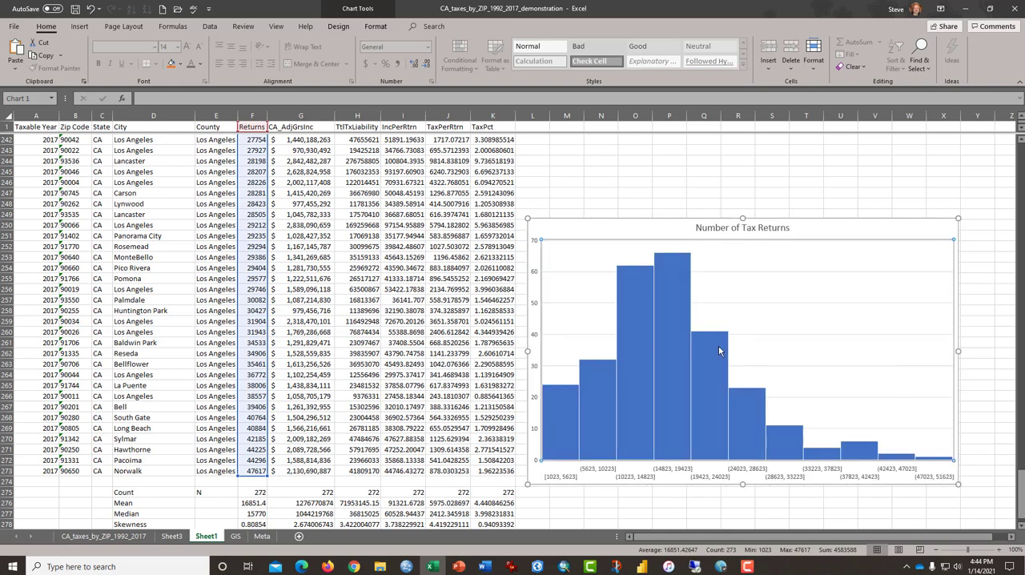
# Copy the Number of Tax Returns histogram and paste it as a picture into the blank Word document
pyautogui.click(836, 194)
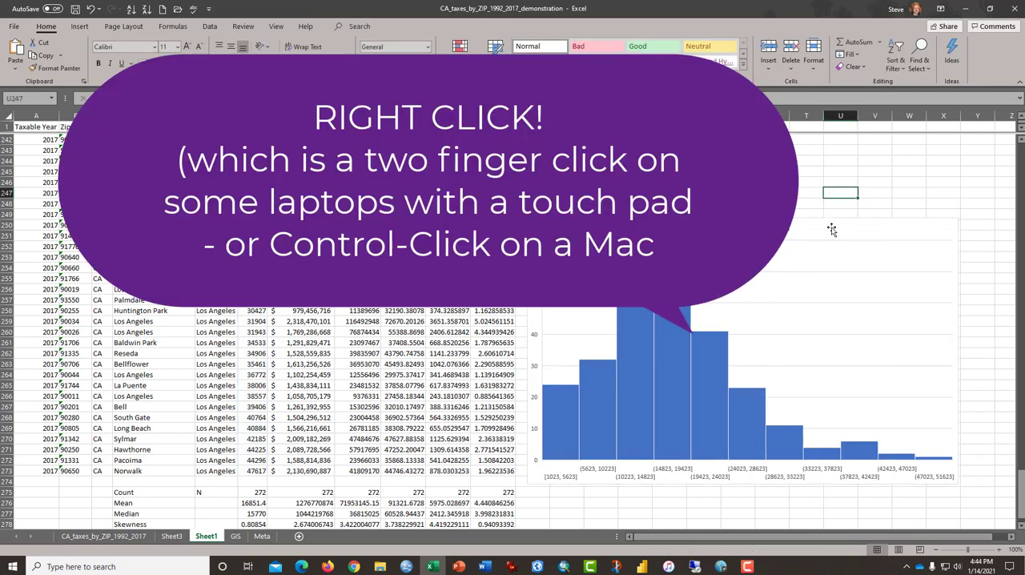
pyautogui.rightClick(831, 230)
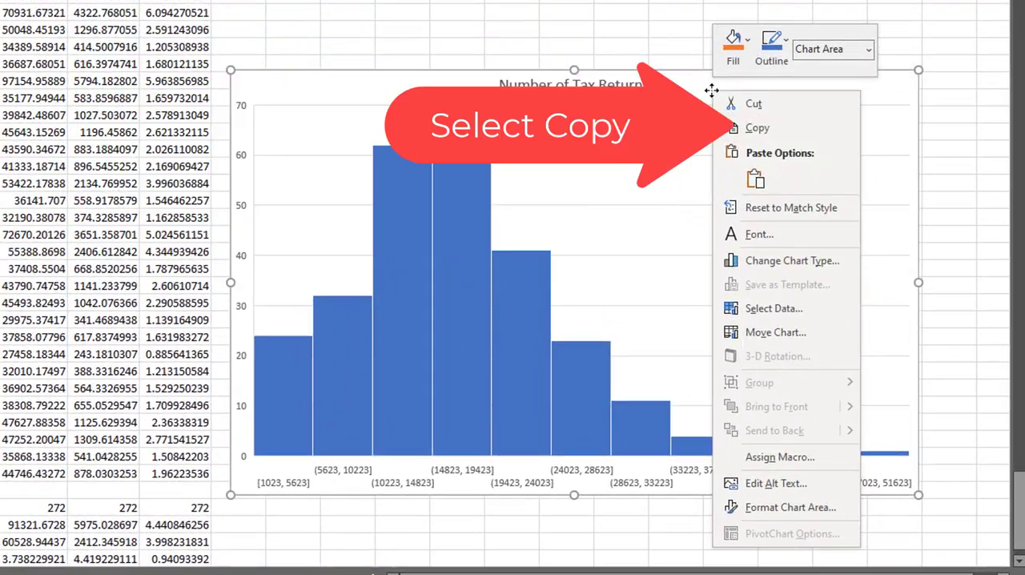
pyautogui.click(751, 126)
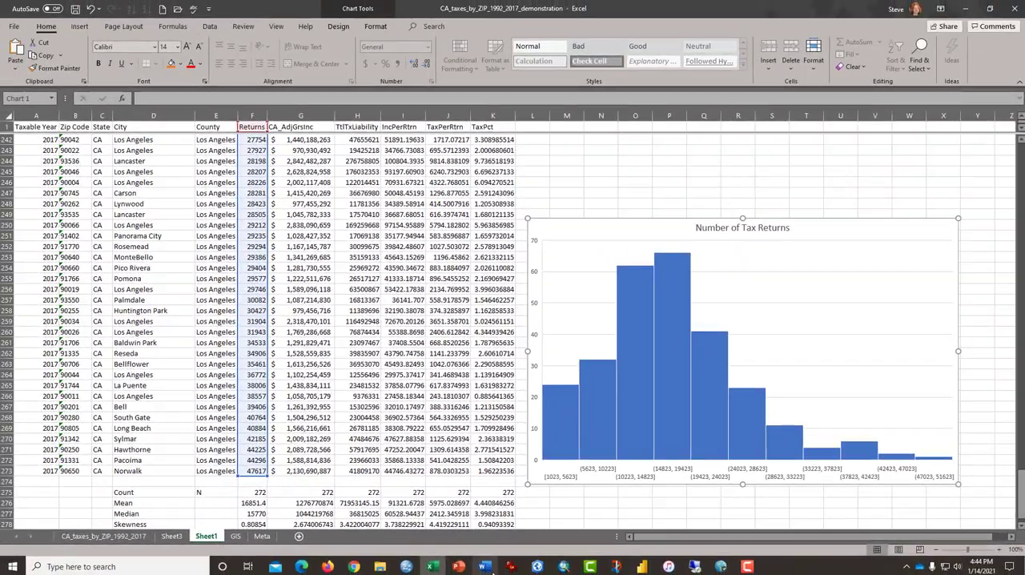
pyautogui.click(485, 566)
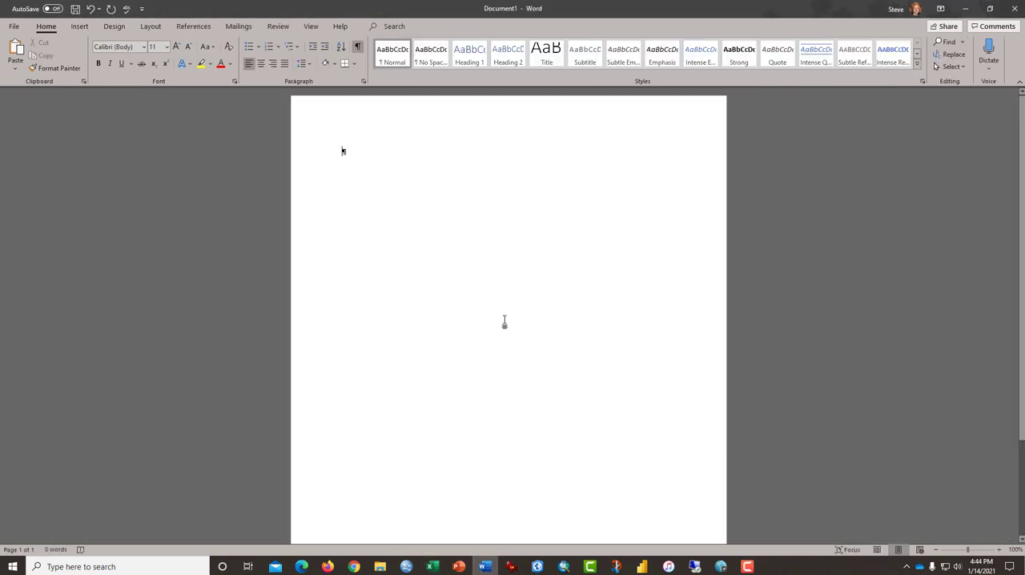
pyautogui.rightClick(355, 159)
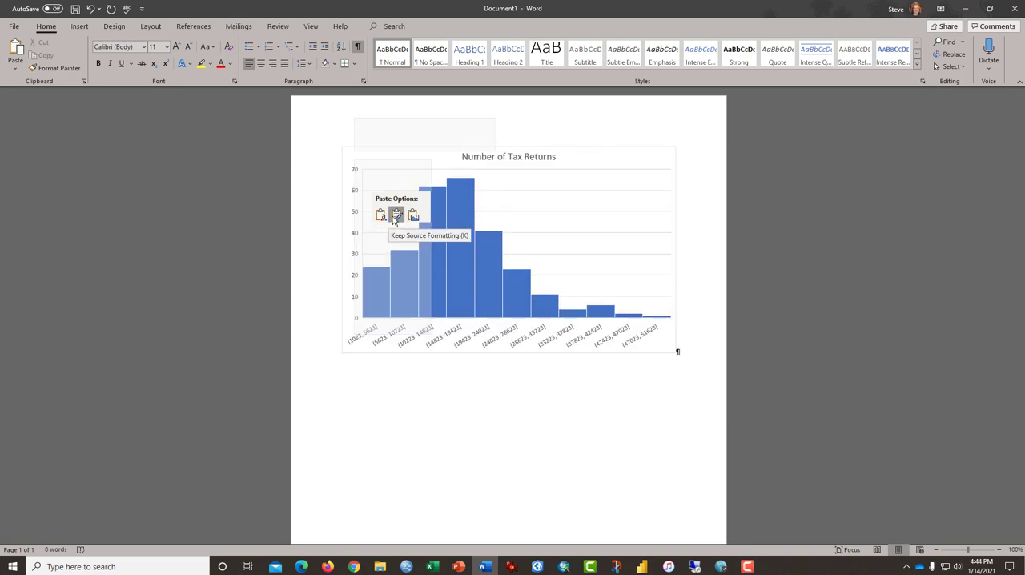
pyautogui.click(389, 219)
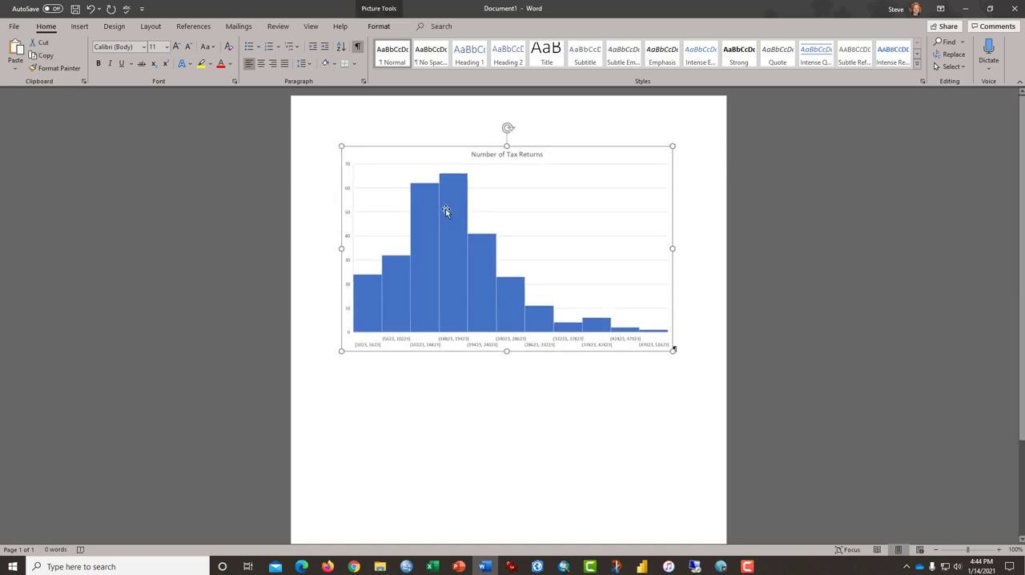
# Close the Word document without saving it and return to the Excel workbook
pyautogui.moveTo(511, 130); pyautogui.dragTo(505, 177)
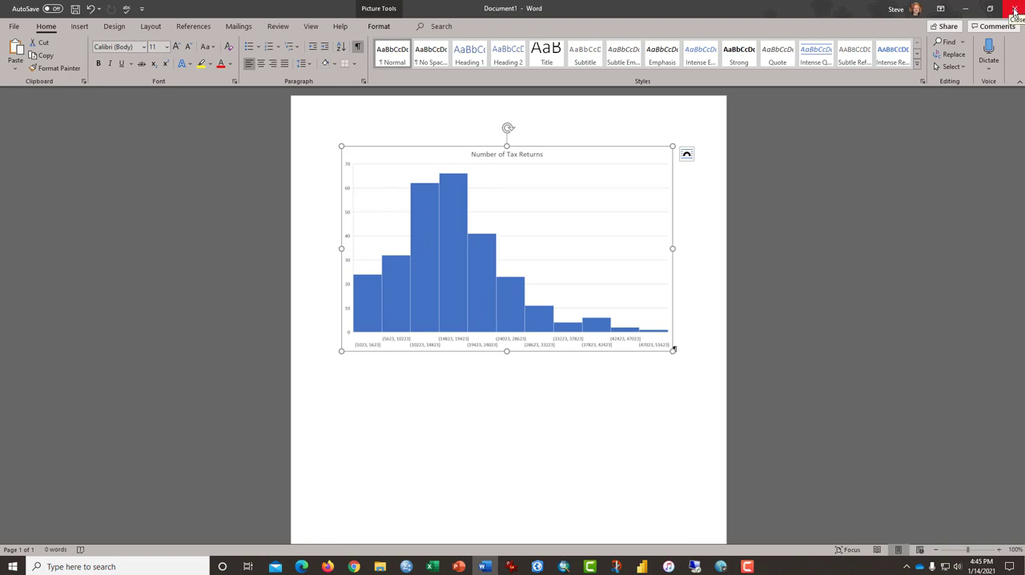
pyautogui.click(1015, 12)
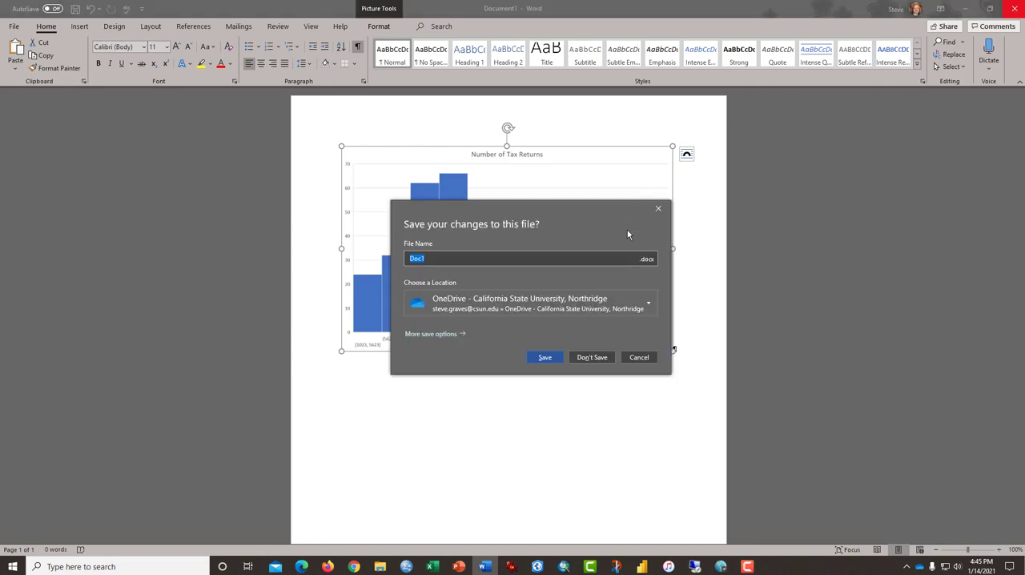
pyautogui.click(573, 357)
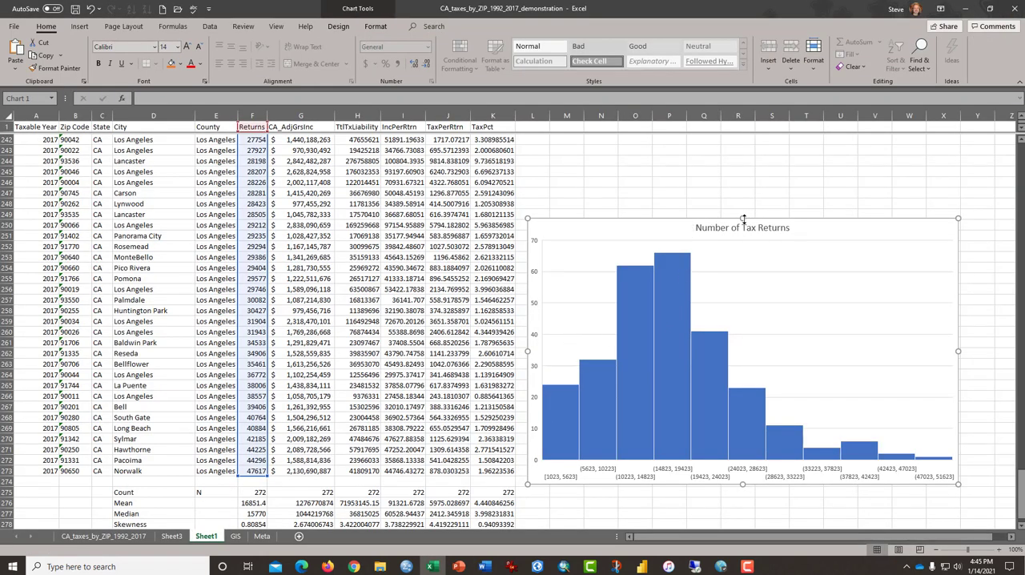
# Make the Number of Tax Returns histogram taller by extending its upper edge to about row 246
pyautogui.moveTo(743, 218); pyautogui.dragTo(743, 185)
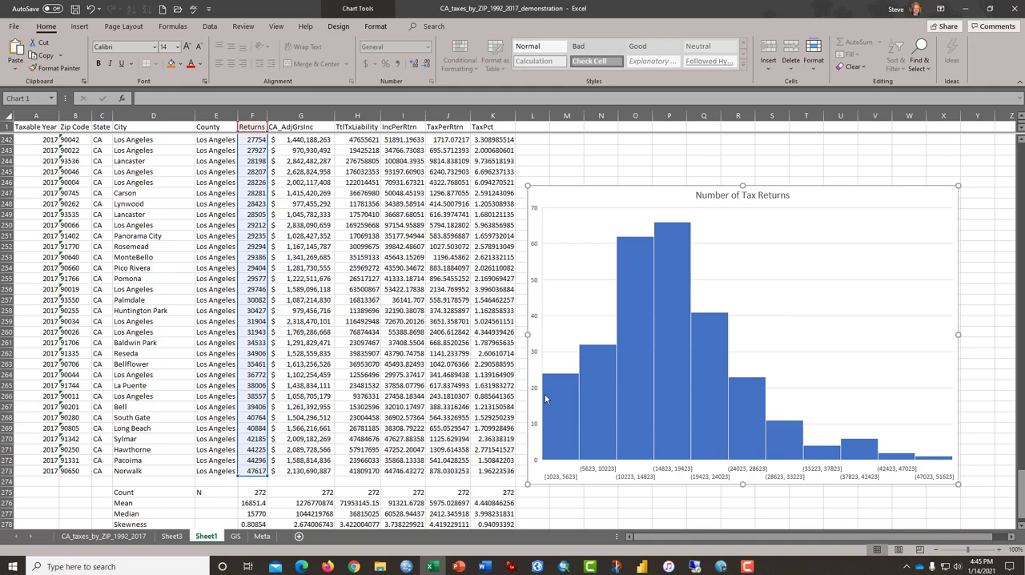
pyautogui.moveTo(565, 398)
pyautogui.moveTo(935, 459)
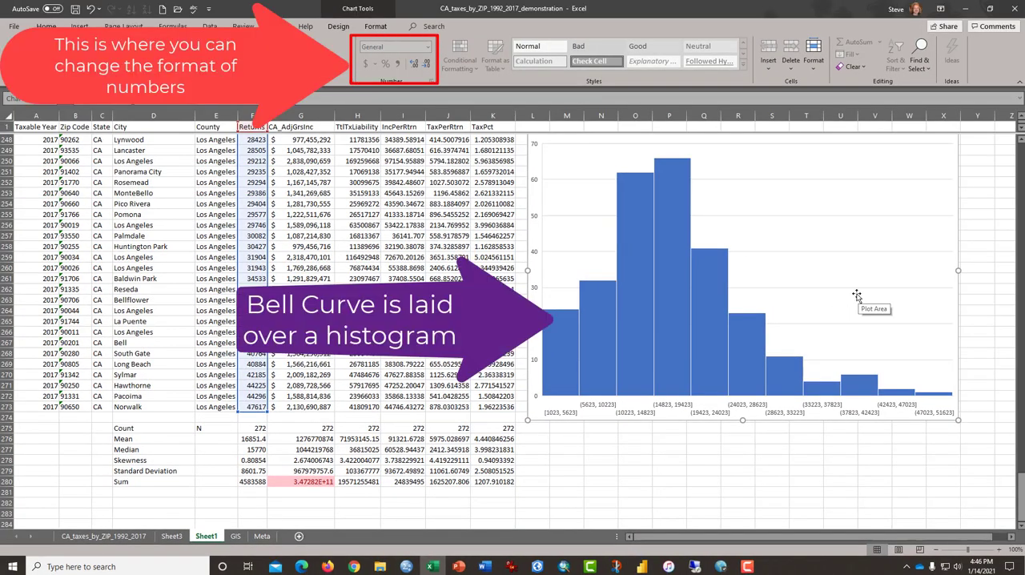
# Bring the ArcGIS Pro window onto the main display, maximize it, and return to the Excel workbook
pyautogui.scroll(1, 756, 310)
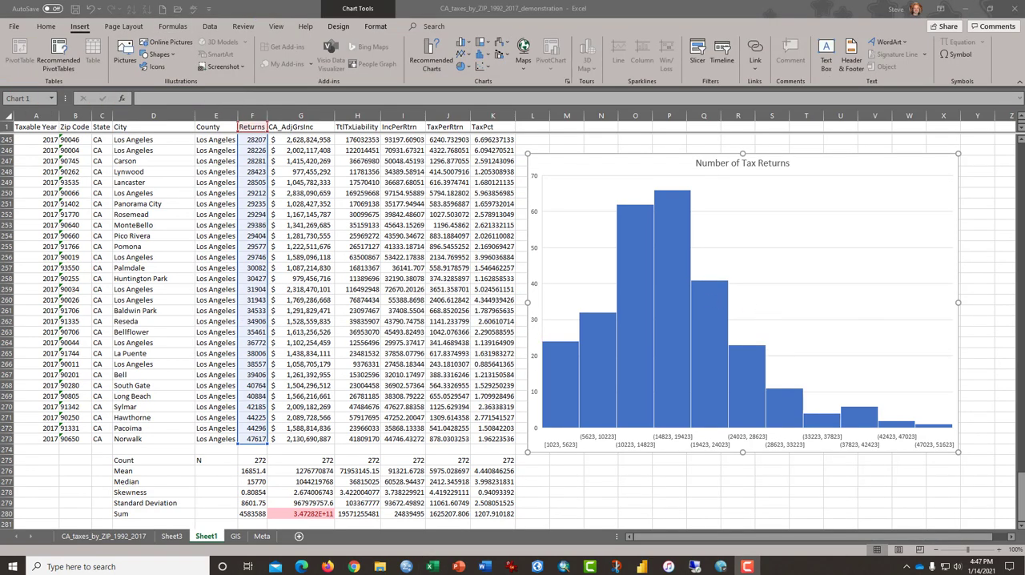
pyautogui.moveTo(1023, 45); pyautogui.dragTo(456, 23)
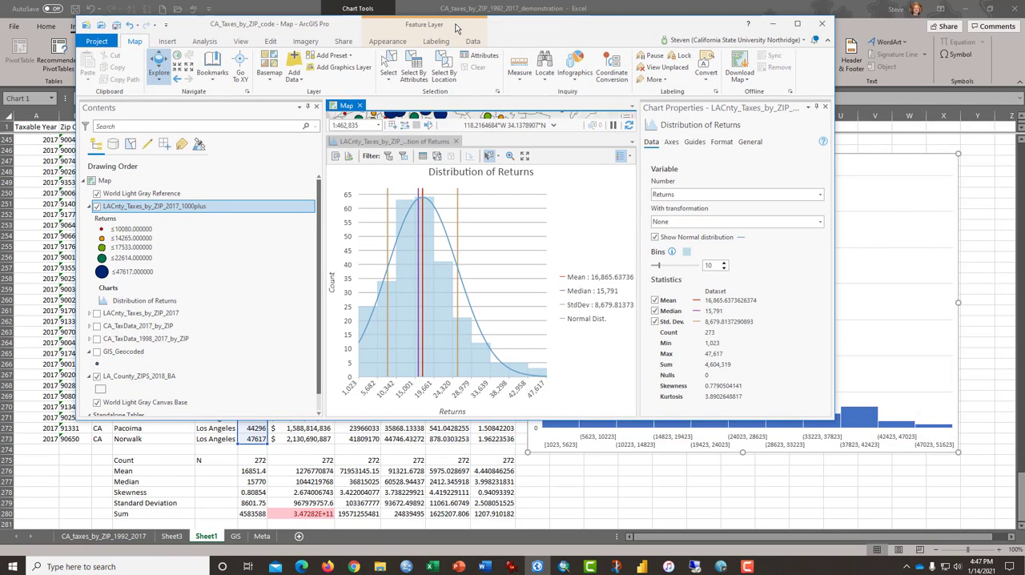
pyautogui.click(796, 23)
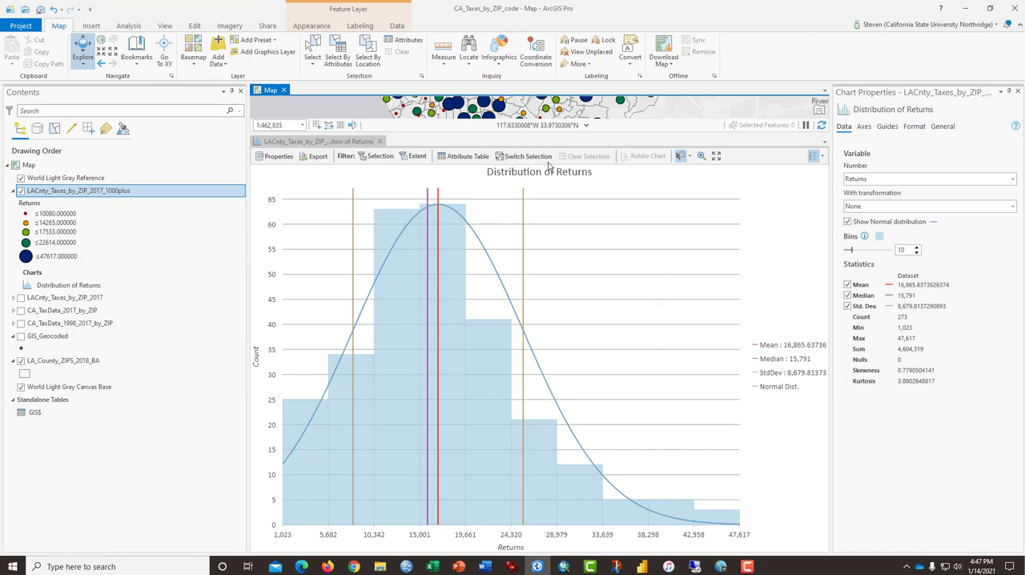
pyautogui.click(966, 9)
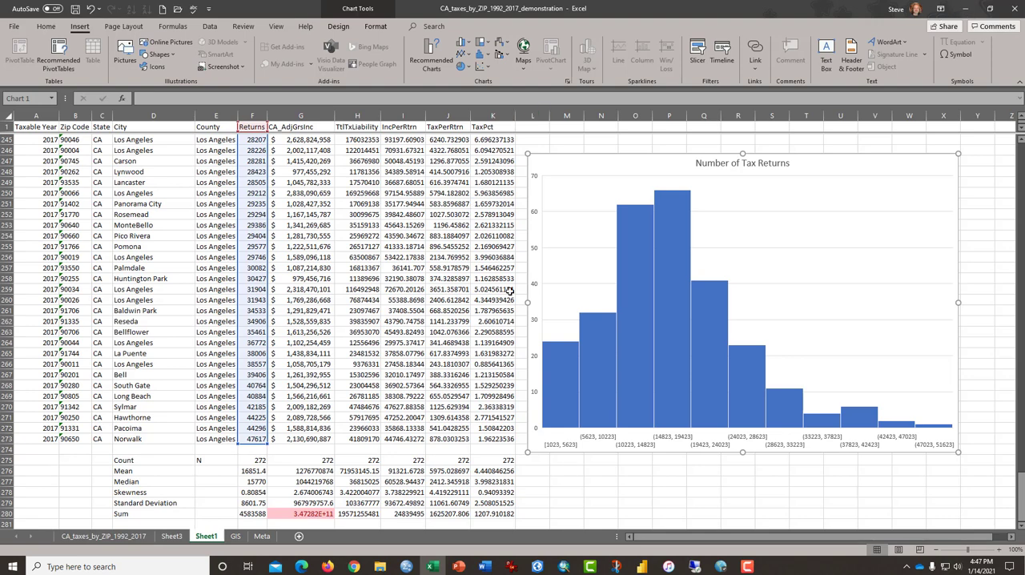
# Widen the Number of Tax Returns histogram over the data to column E, and switch to the Distribution of Returns chart in ArcGIS Pro
pyautogui.moveTo(529, 452); pyautogui.dragTo(183, 460)
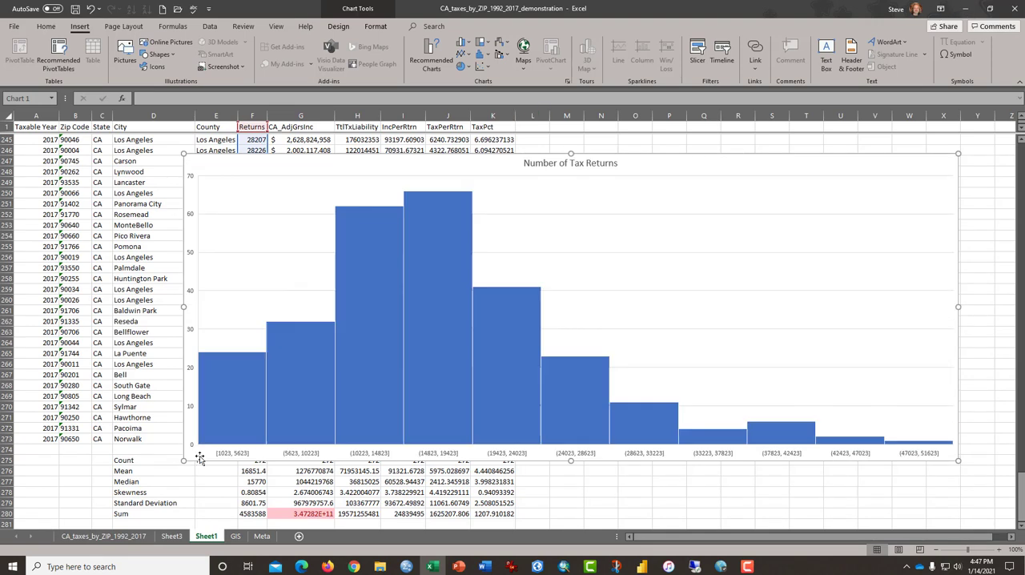
pyautogui.click(971, 10)
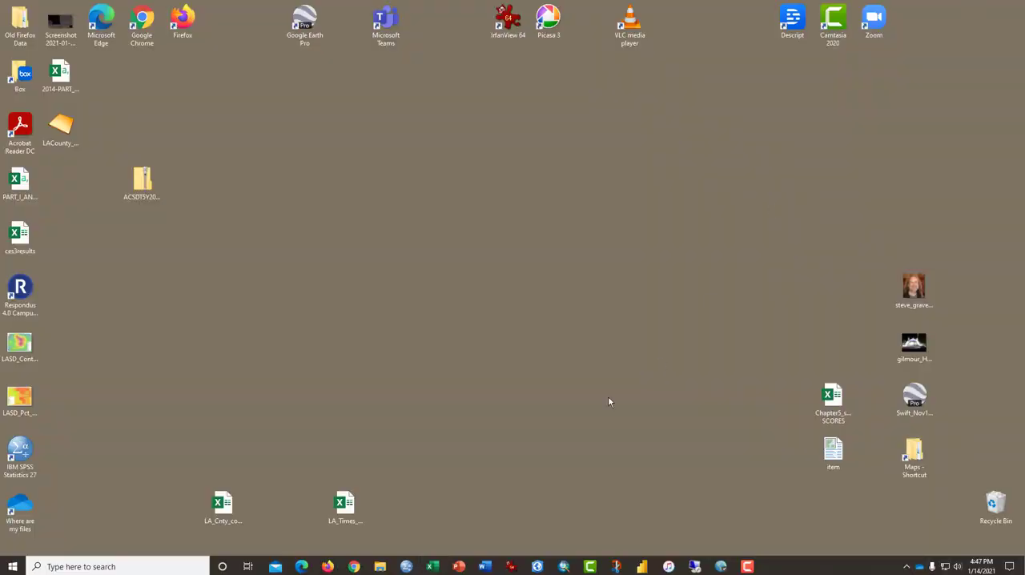
pyautogui.click(537, 566)
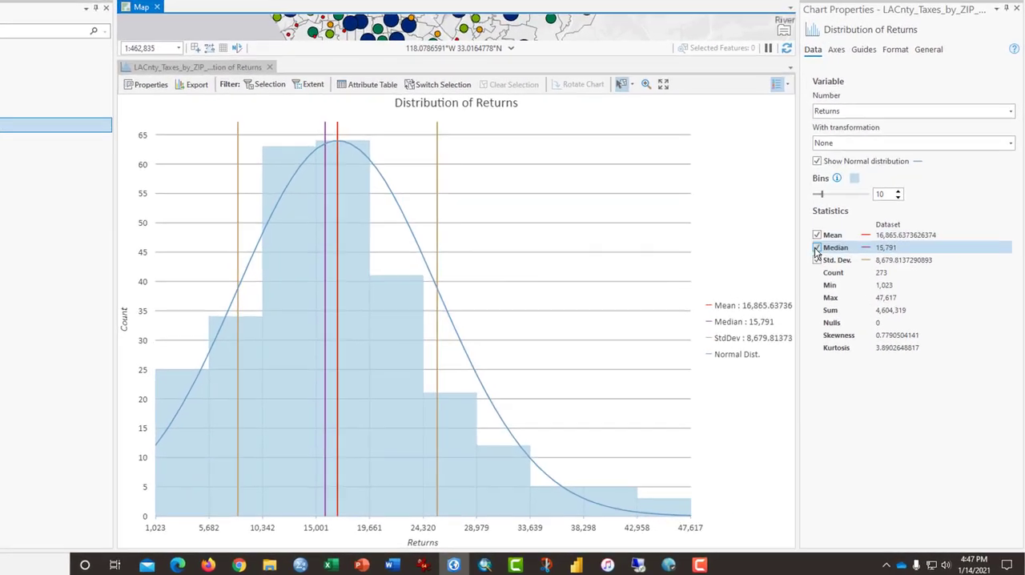
# Hide the normal distribution curve, median and standard deviation lines on the Distribution of Returns chart, and select the mean value
pyautogui.click(847, 221)
pyautogui.click(847, 295)
pyautogui.click(847, 306)
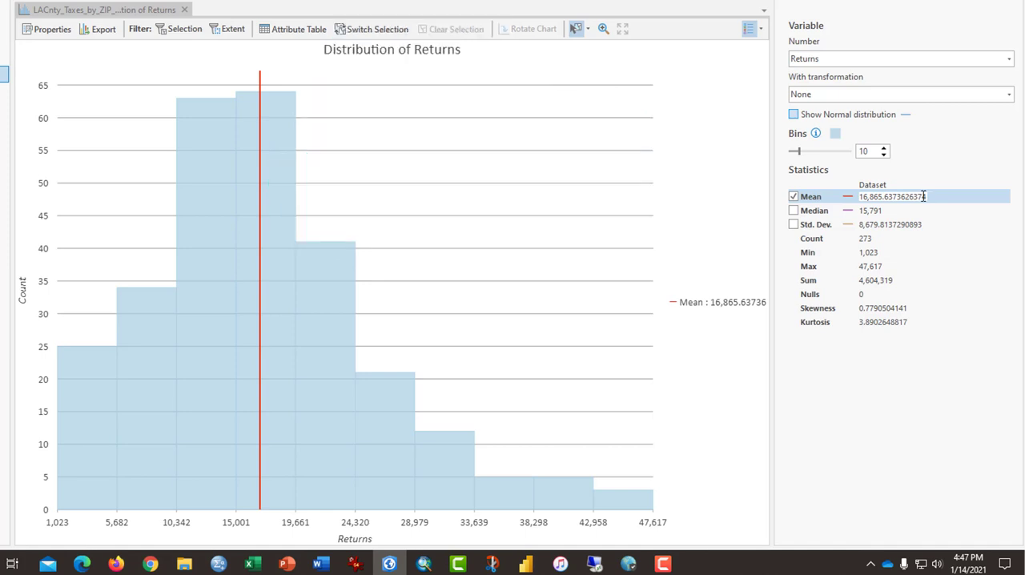
pyautogui.click(885, 196)
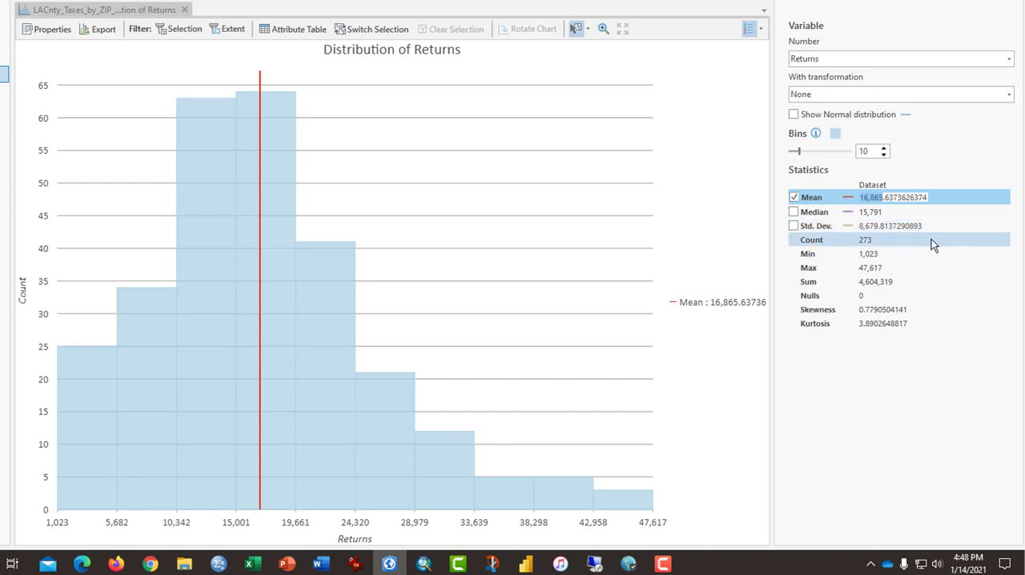
# Show the median and standard deviation lines on the Distribution of Returns chart, briefly hiding and restoring the median line
pyautogui.click(794, 211)
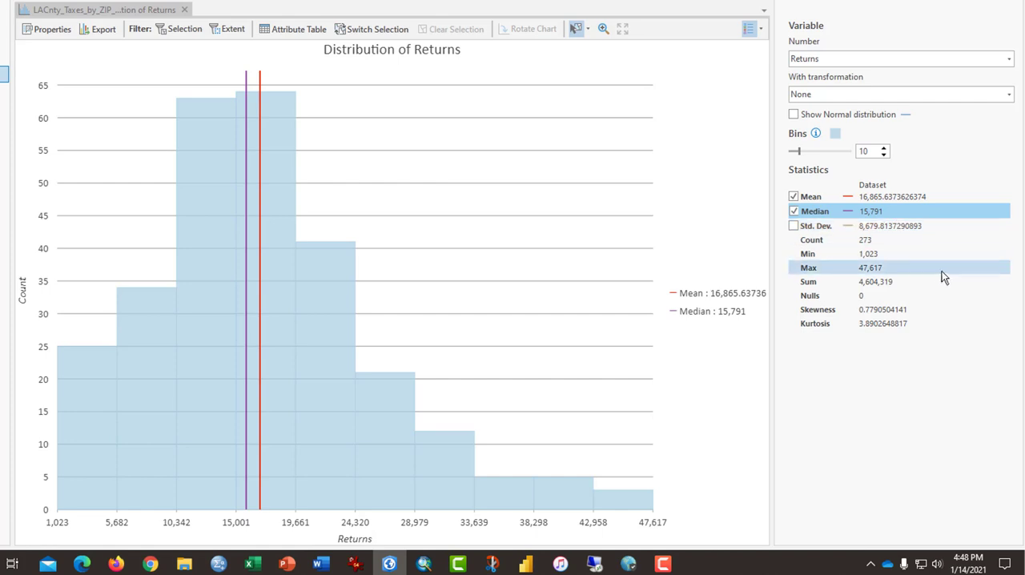
pyautogui.click(794, 225)
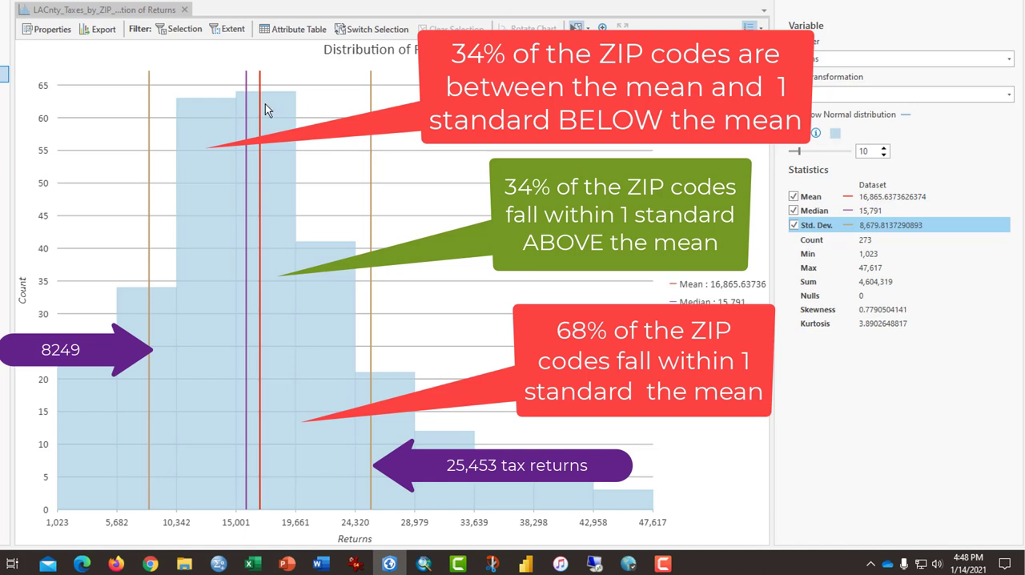
pyautogui.click(801, 210)
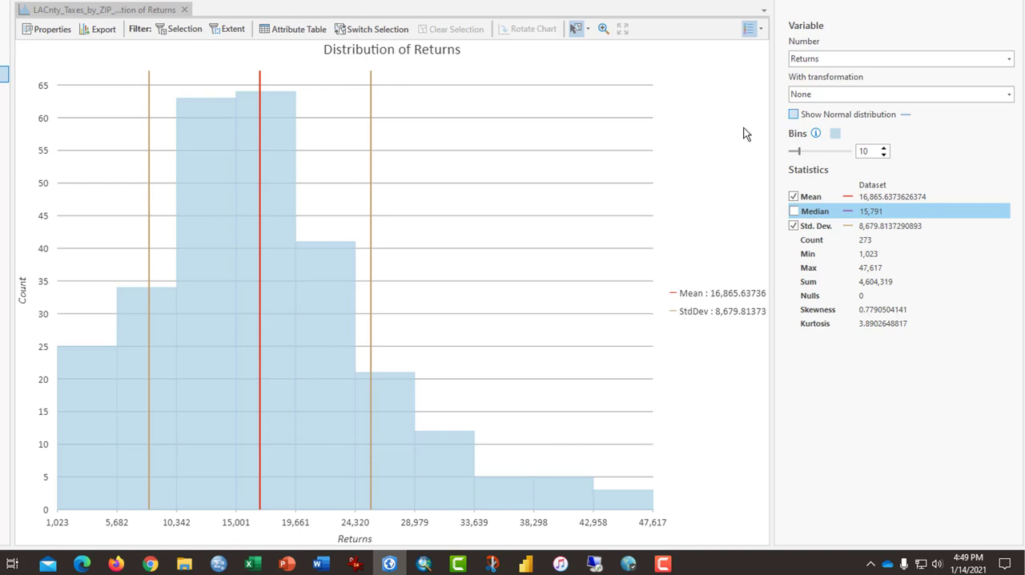
pyautogui.click(793, 212)
# Show the normal distribution curve on the Distribution of Returns chart and highlight the skewness value
pyautogui.moveTo(240, 148)
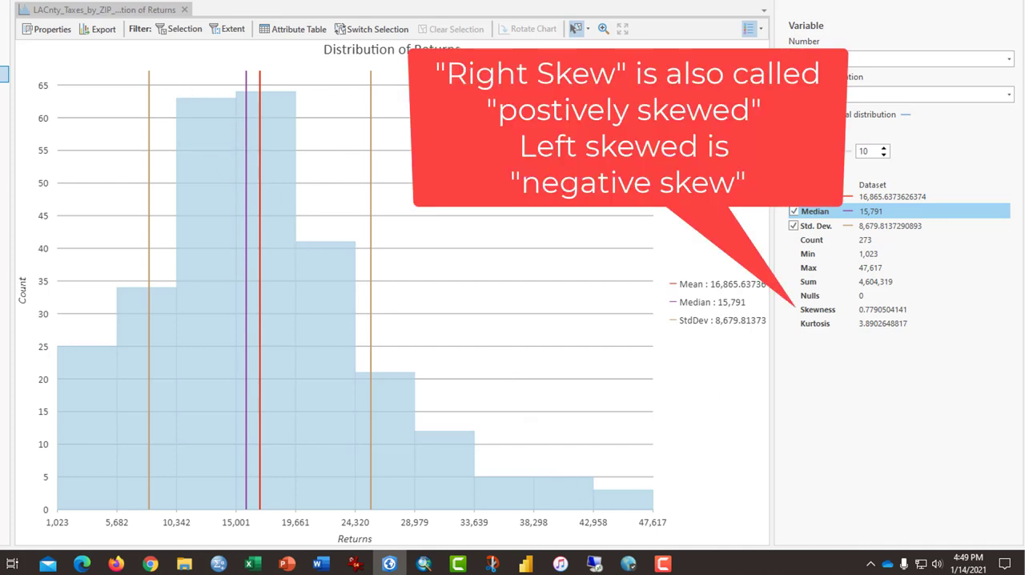
pyautogui.click(793, 115)
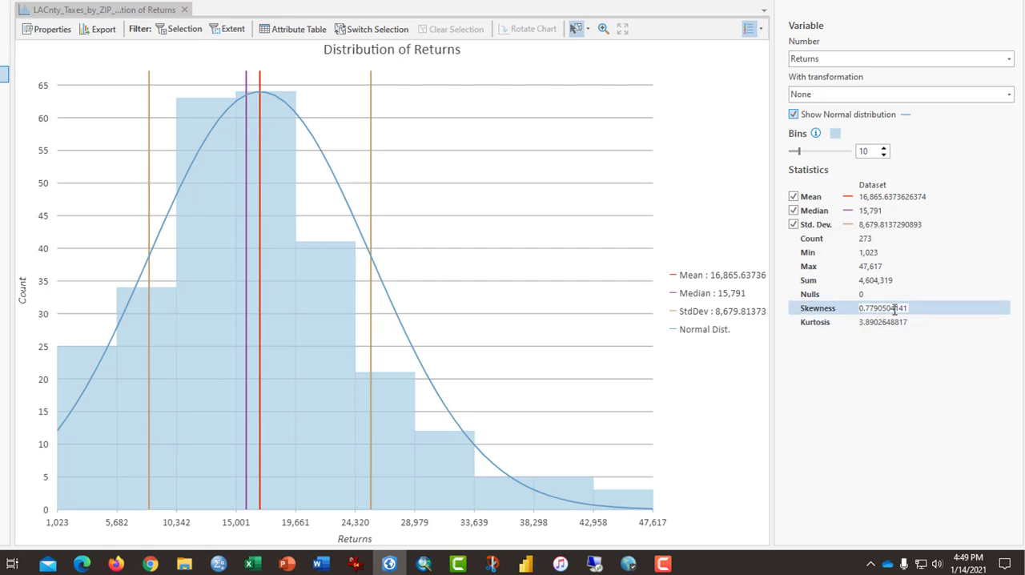
pyautogui.moveTo(905, 308); pyautogui.dragTo(860, 309)
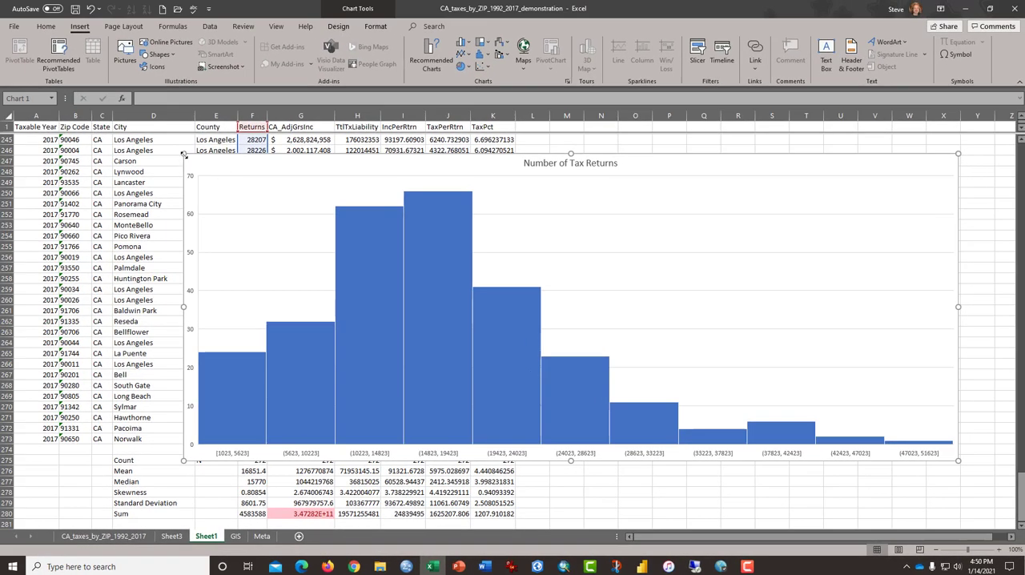
# In Excel, shrink the histogram clear of the data columns and move its source range from Returns to CA_AdjGrsInc
pyautogui.moveTo(184, 154); pyautogui.dragTo(587, 161)
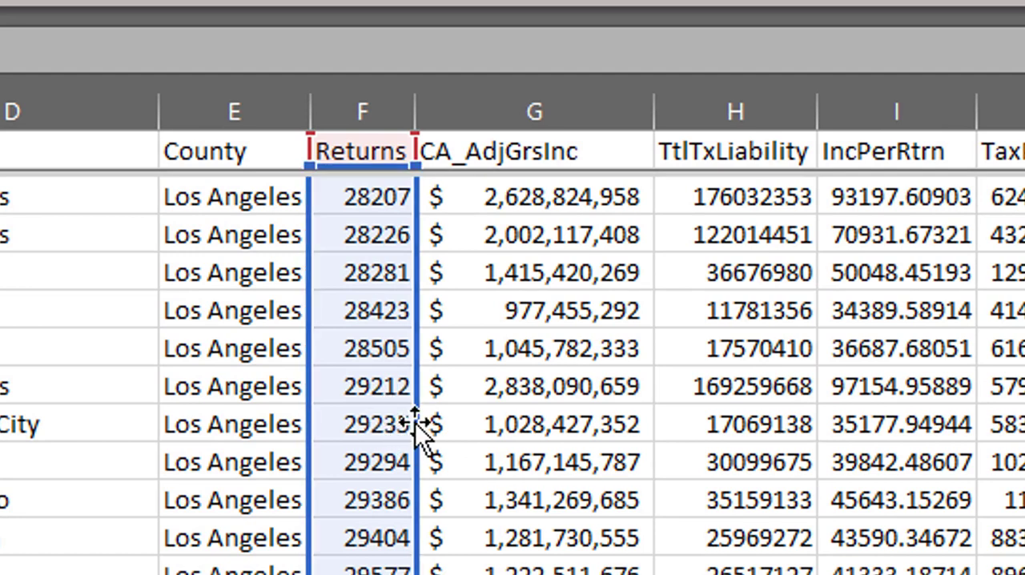
pyautogui.moveTo(415, 424); pyautogui.dragTo(469, 436)
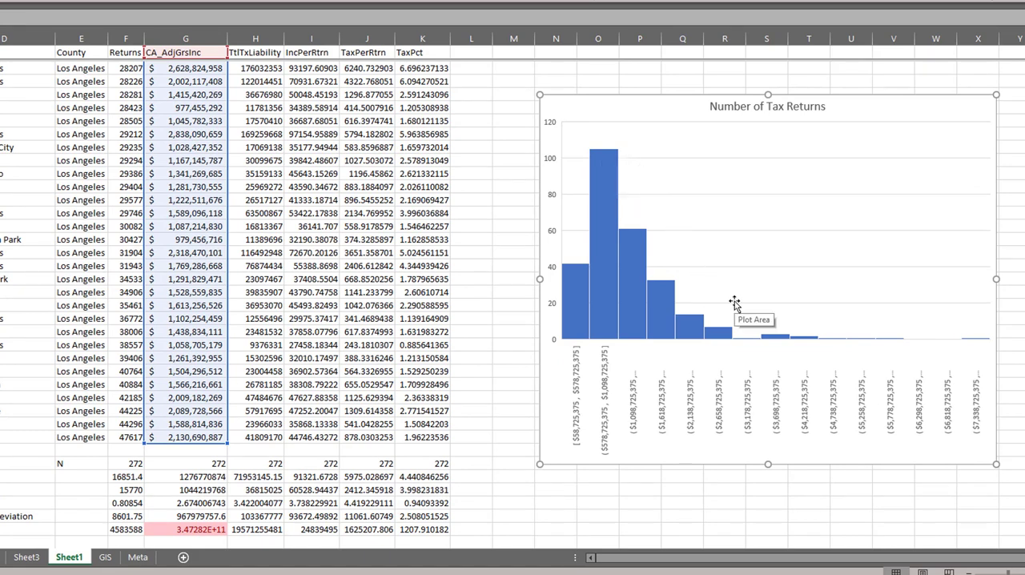
# Clear the Number of Tax Returns text from the histogram's title
pyautogui.click(754, 109)
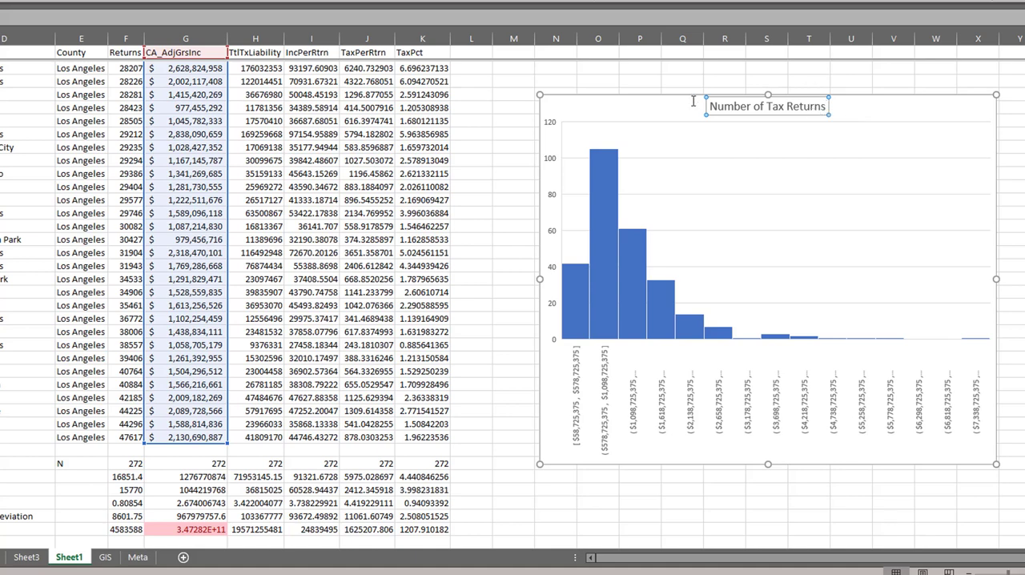
pyautogui.tripleClick(693, 101)
pyautogui.press('Delete')
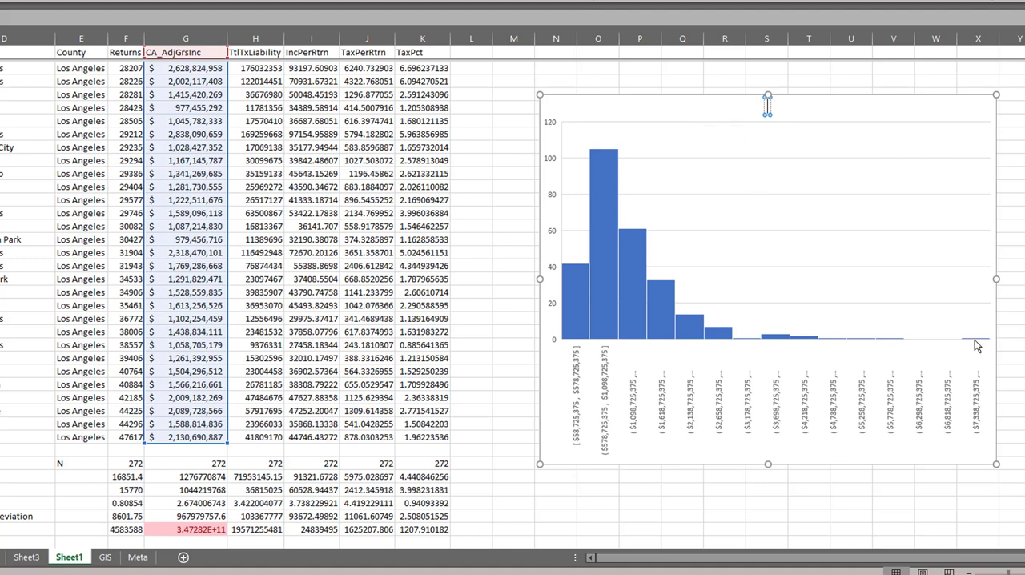
# Make the CA_AdjGrsInc histogram much taller by extending its upper edge, and trim the excess height
pyautogui.moveTo(767, 95); pyautogui.dragTo(767, 53)
pyautogui.scroll(20, 804, 460)
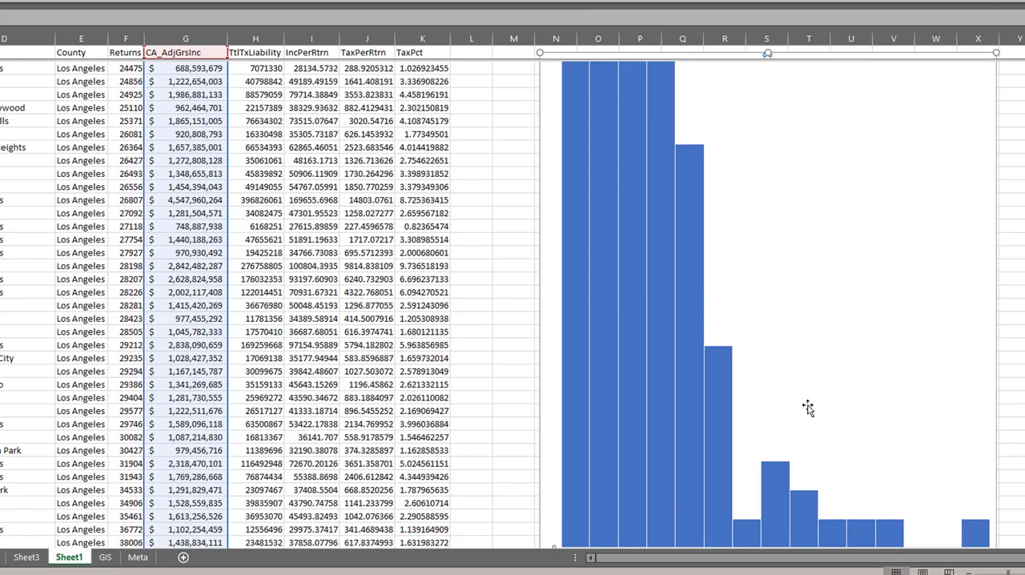
pyautogui.scroll(-4, 812, 388)
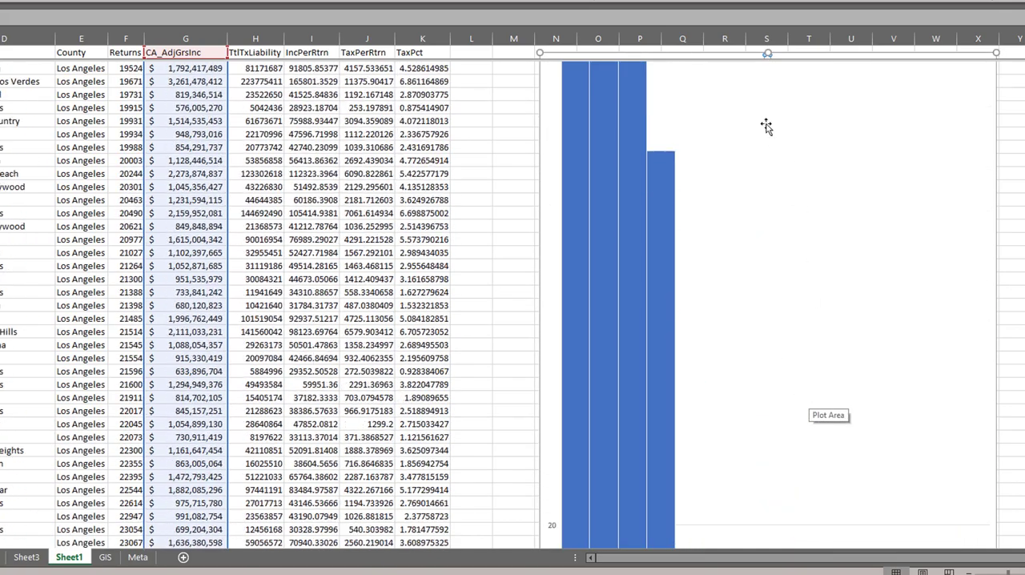
pyautogui.moveTo(766, 52); pyautogui.dragTo(783, 245)
pyautogui.scroll(-7, 757, 322)
pyautogui.scroll(-11, 761, 427)
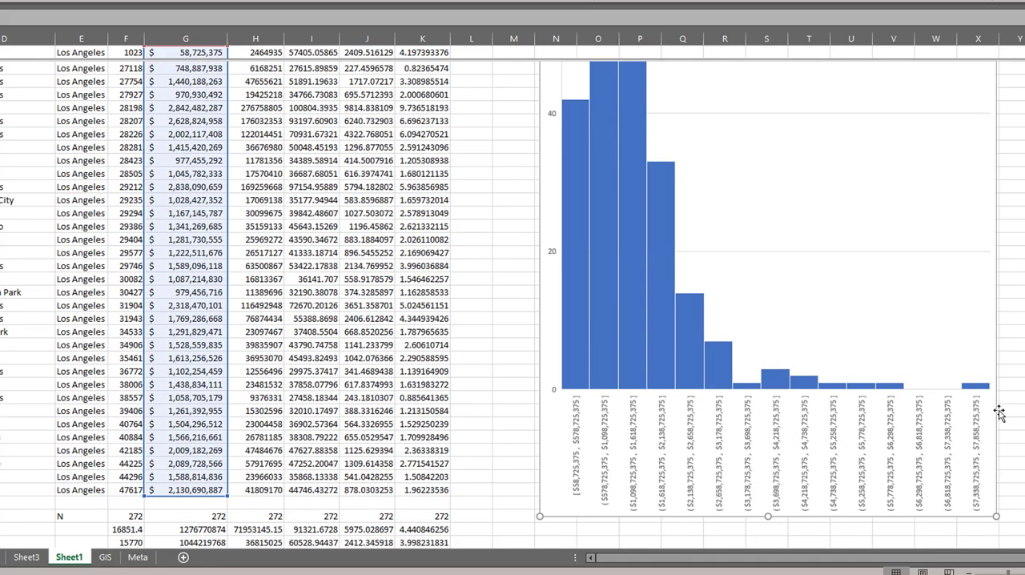
# Sort the ZIP code records by CA_AdjGrsInc from smallest to largest and go to the last value in that column
pyautogui.moveTo(975, 389)
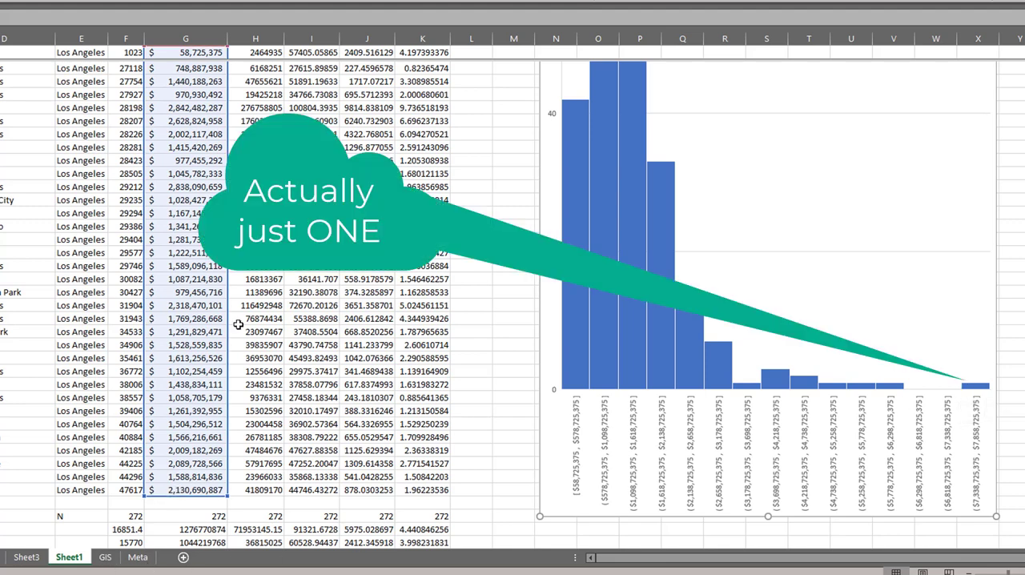
pyautogui.click(188, 320)
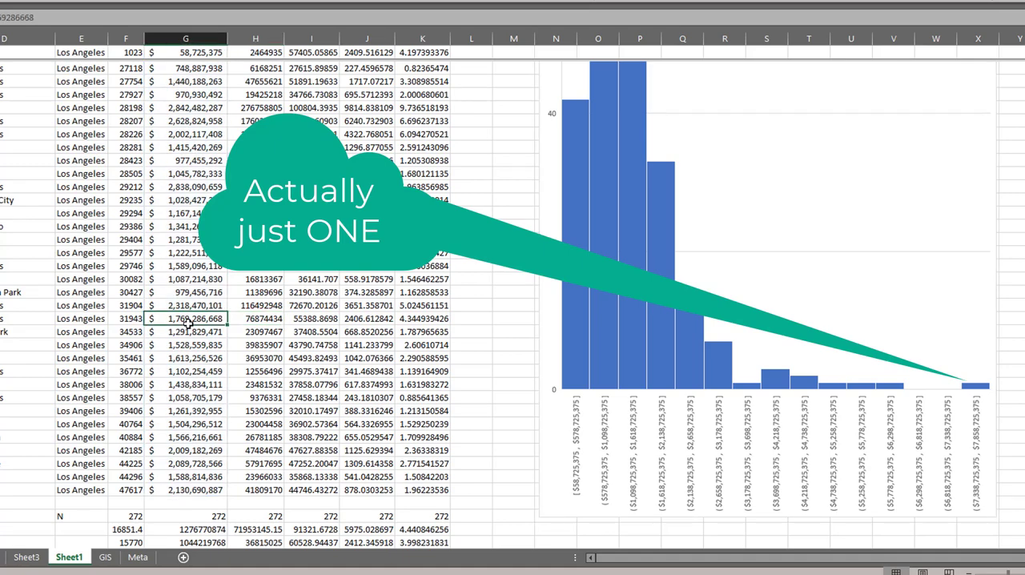
pyautogui.hotkey('ctrl', 'Up')
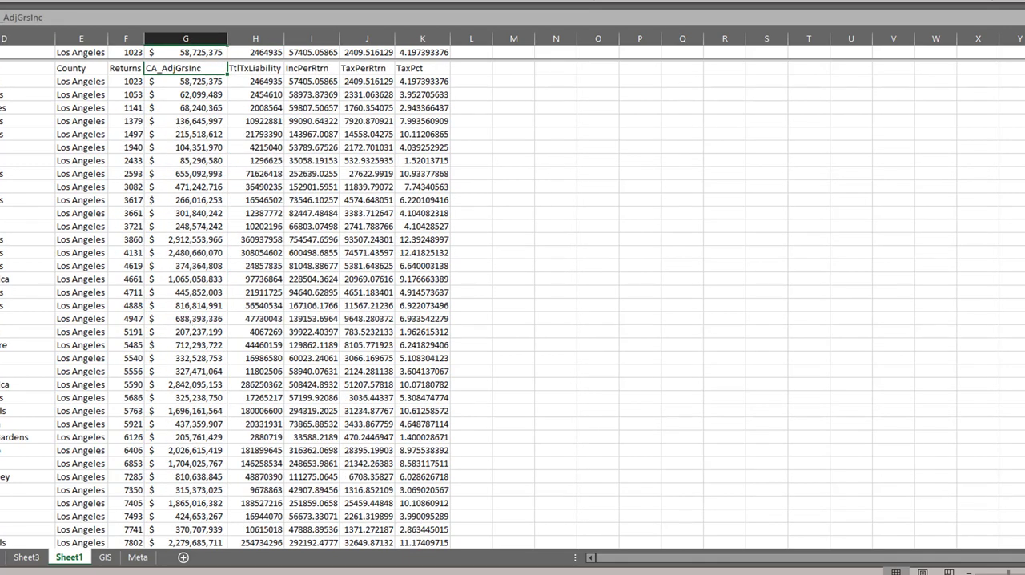
pyautogui.click(169, 133)
pyautogui.hotkey('ctrl', 'Down')
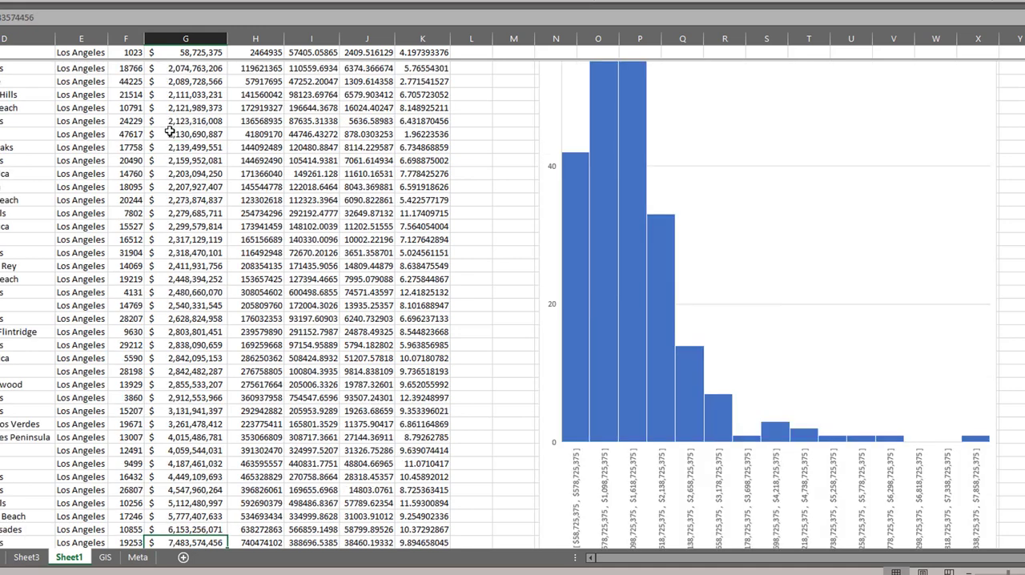
# Select the two largest CA_AdjGrsInc values, and compare the largest one with the histogram's last bar
pyautogui.hotkey('shift', 'Up')
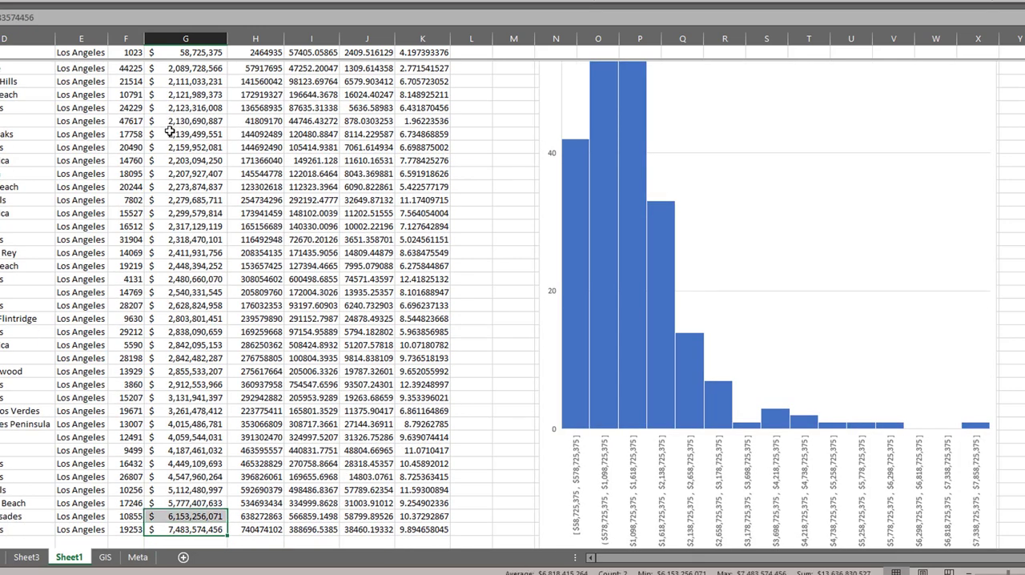
pyautogui.hotkey('shift', 'Up')
pyautogui.hotkey('shift', 'Down')
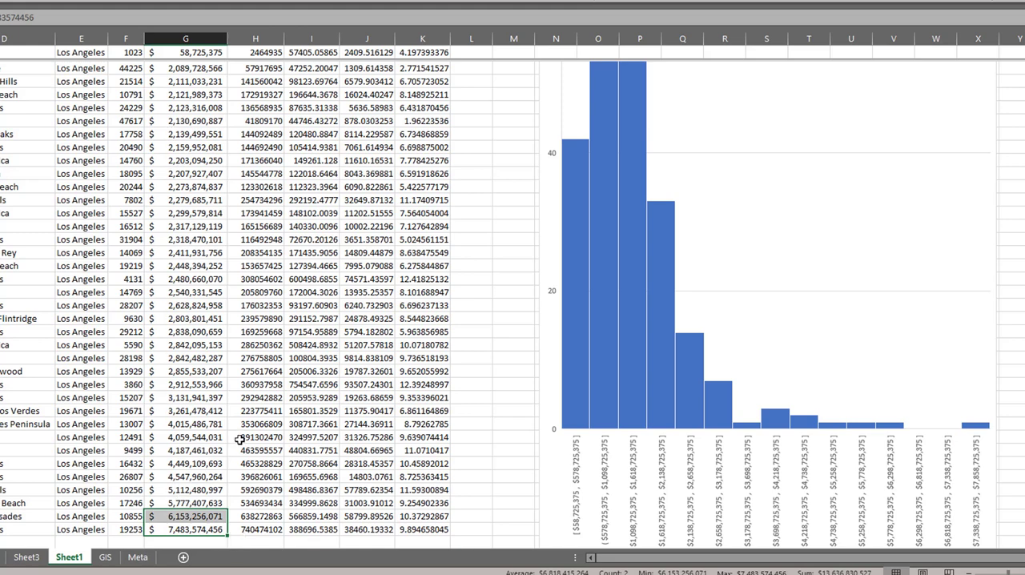
pyautogui.scroll(-3, 237, 440)
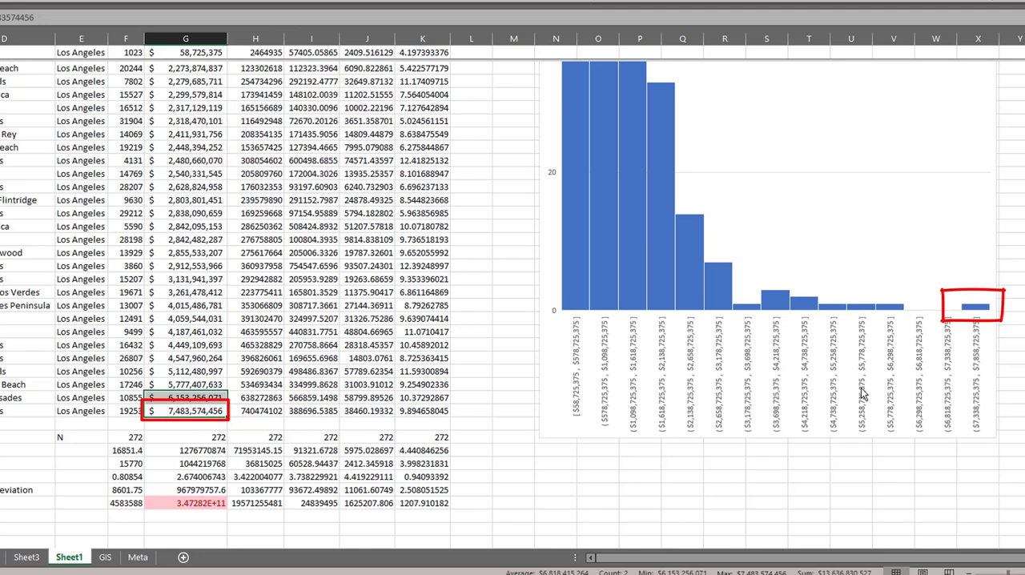
pyautogui.moveTo(979, 311)
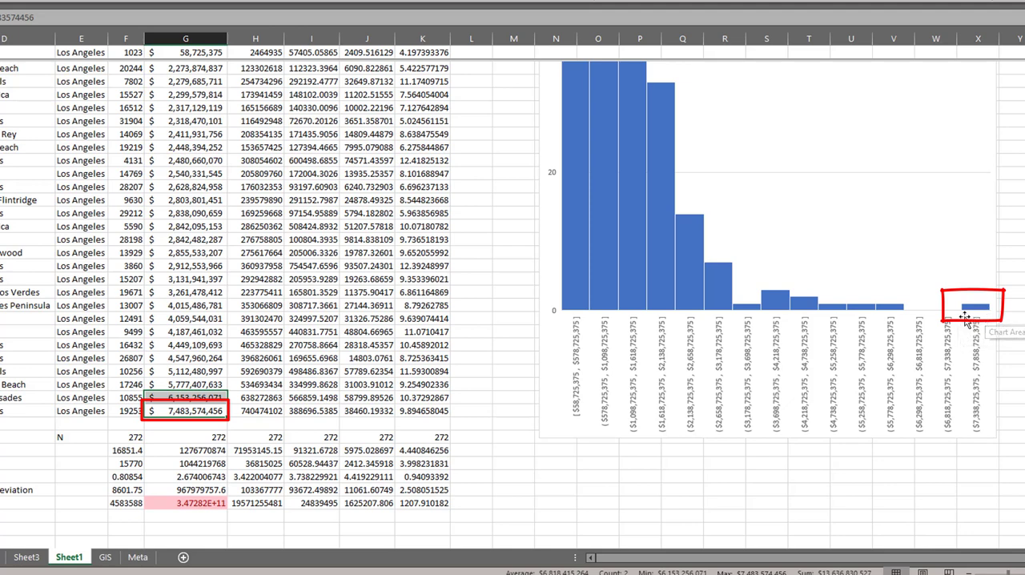
pyautogui.click(216, 411)
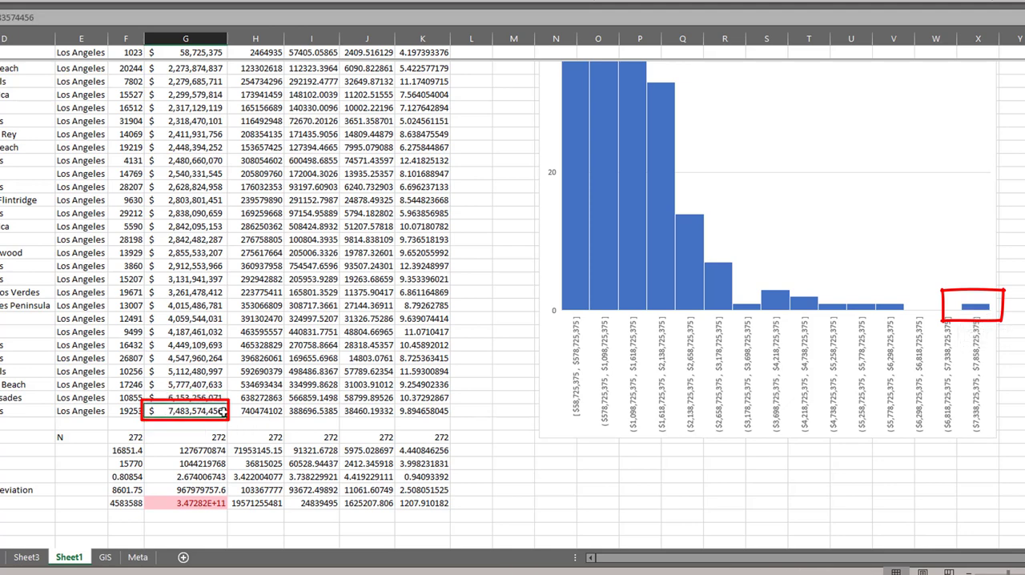
pyautogui.moveTo(978, 312)
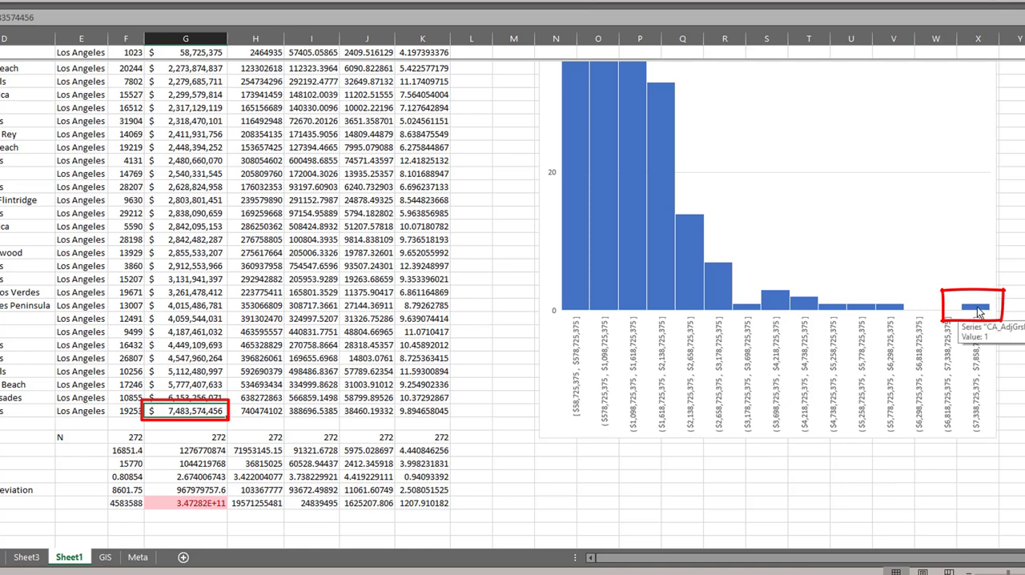
# Inspect the mean and median cells of CA_AdjGrsInc in the summary statistics below the data
pyautogui.scroll(-1, 199, 468)
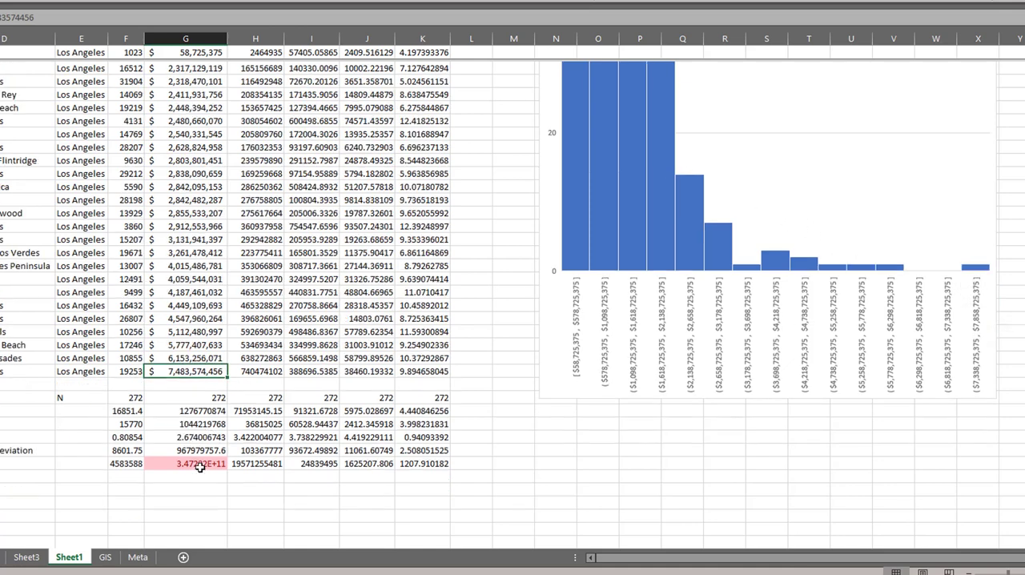
pyautogui.click(202, 411)
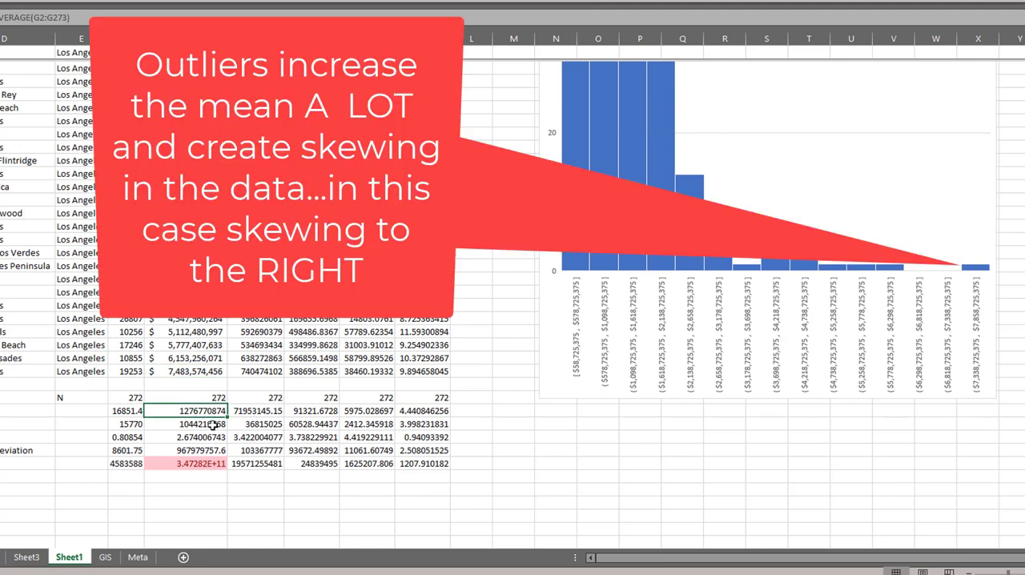
pyautogui.click(213, 425)
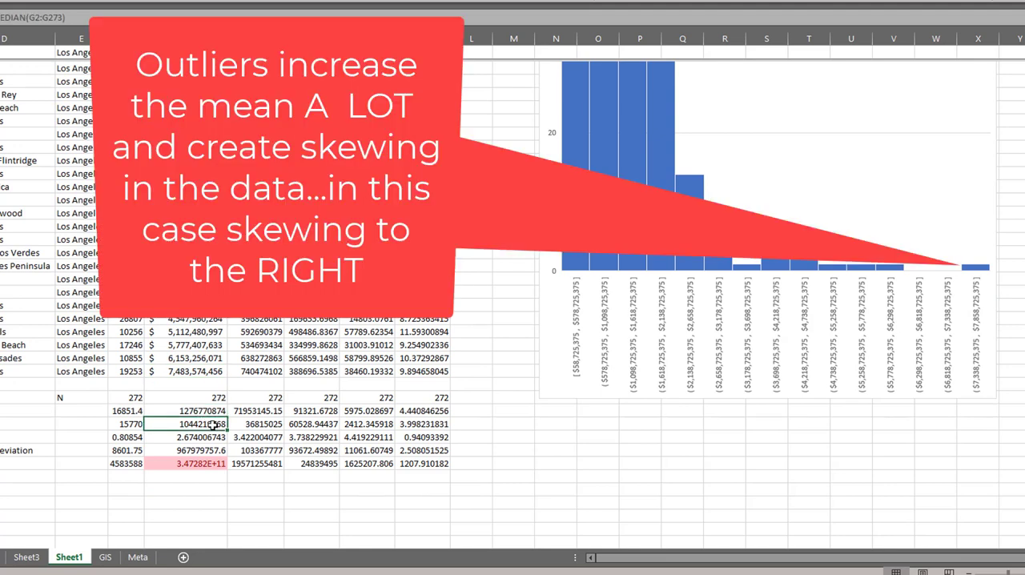
# Check the CA_AdjGrsInc skewness cell below the data, and switch to ArcGIS Pro to plot CA_AdjGrsInc in the histogram
pyautogui.click(206, 437)
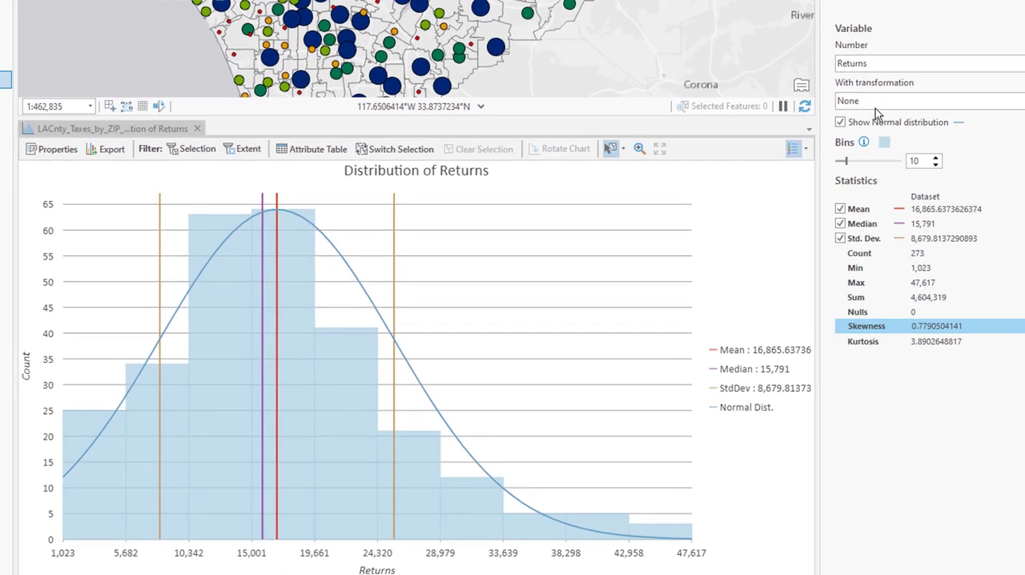
pyautogui.click(924, 66)
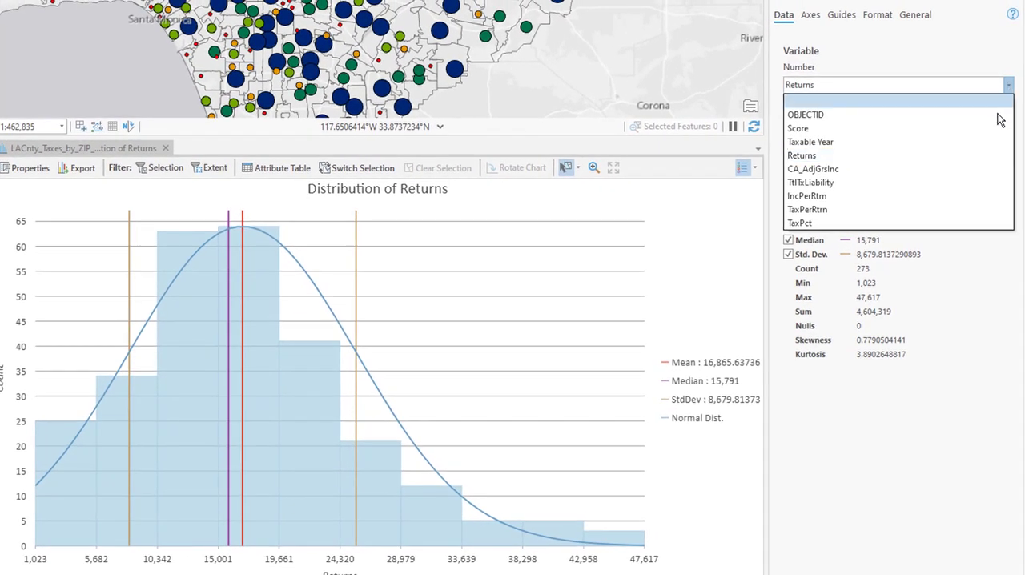
pyautogui.click(941, 169)
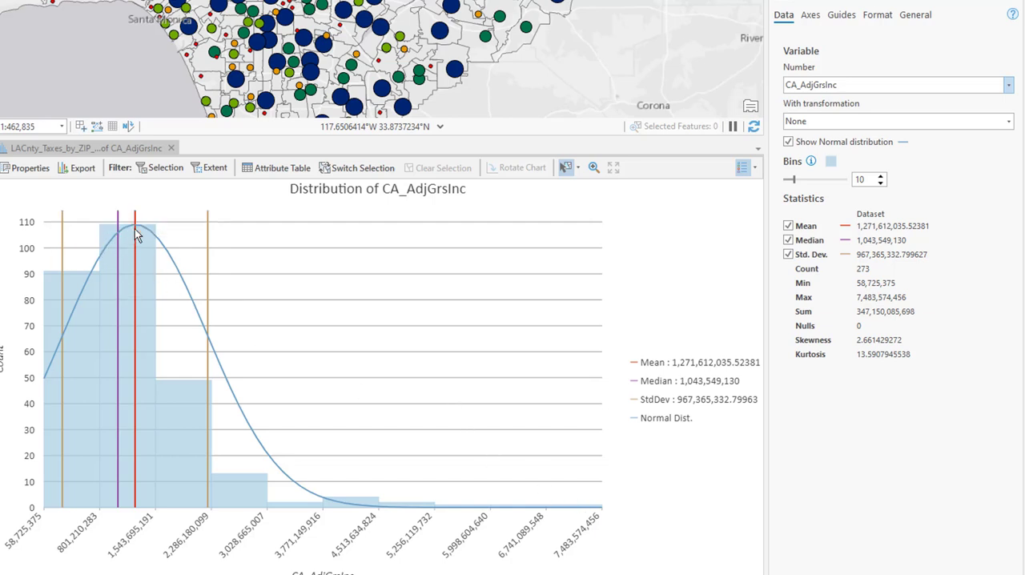
pyautogui.moveTo(134, 229)
# Change the histogram variable to IncPerRtrn and inspect the upper end of its value axis
pyautogui.click(1009, 87)
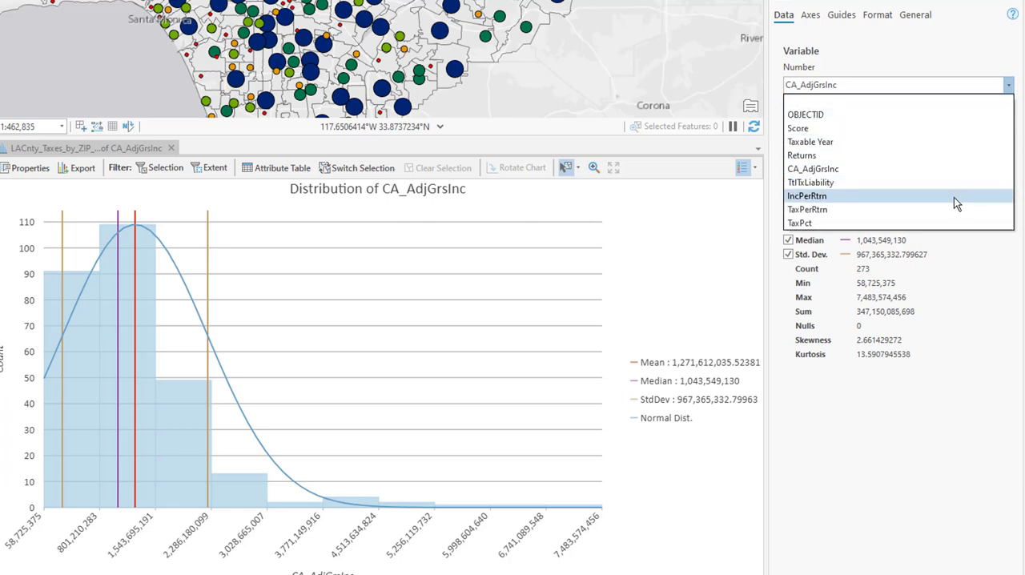
pyautogui.click(953, 197)
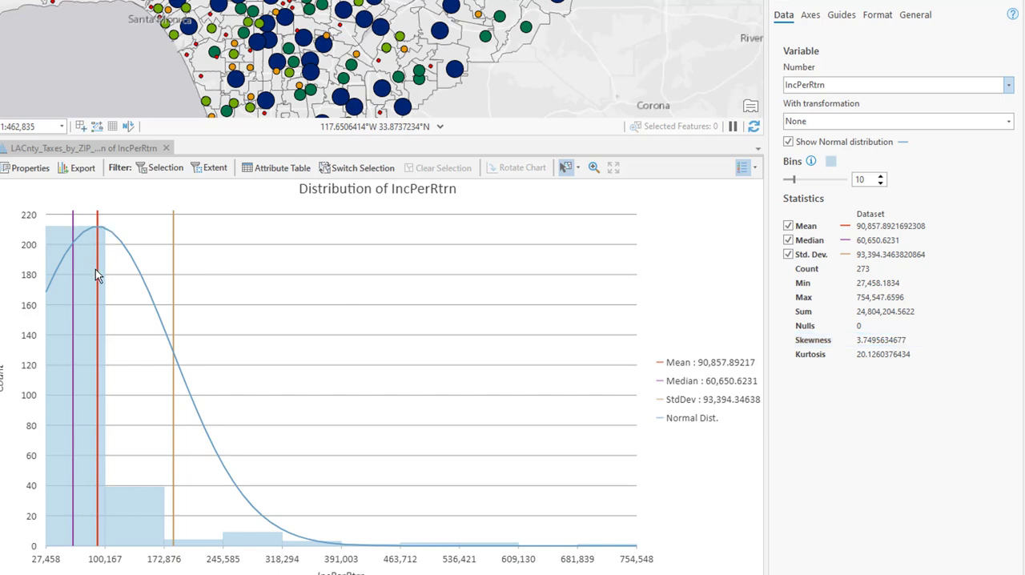
pyautogui.click(616, 565)
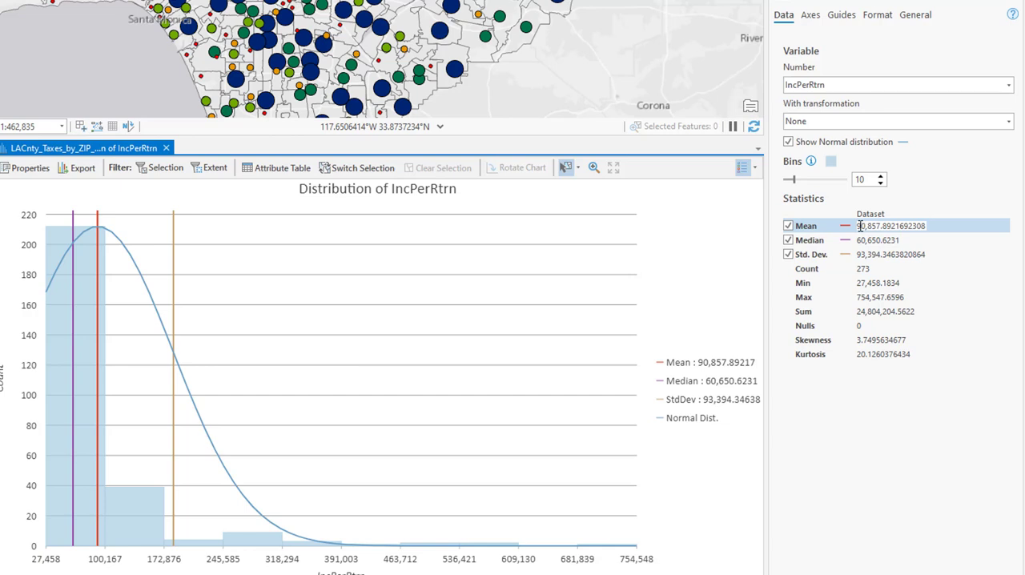
# Highlight the IncPerRtrn mean in the chart statistics, and shrink the histogram pane to show more of the map
pyautogui.moveTo(857, 226); pyautogui.dragTo(883, 226)
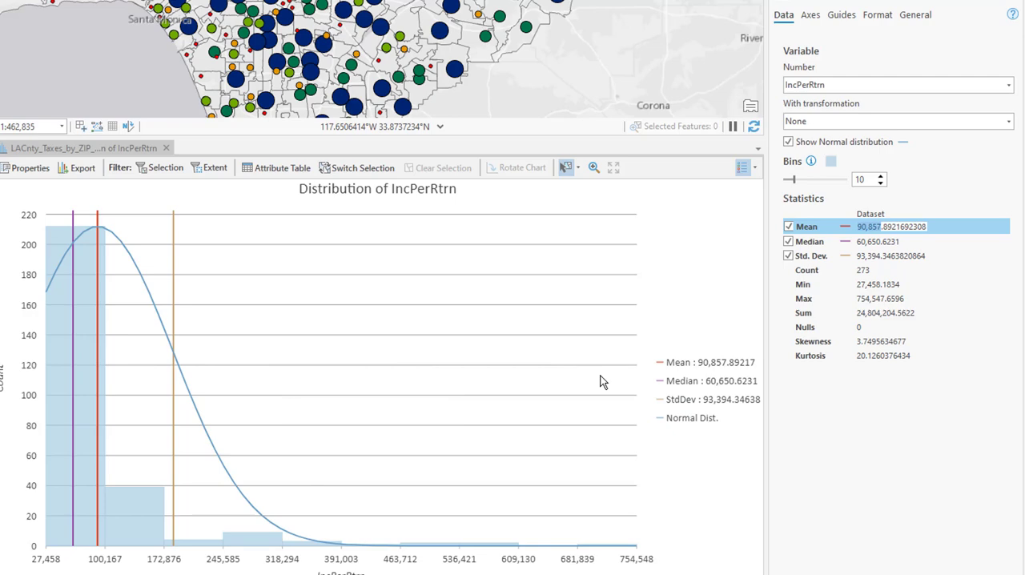
pyautogui.moveTo(469, 142); pyautogui.dragTo(479, 246)
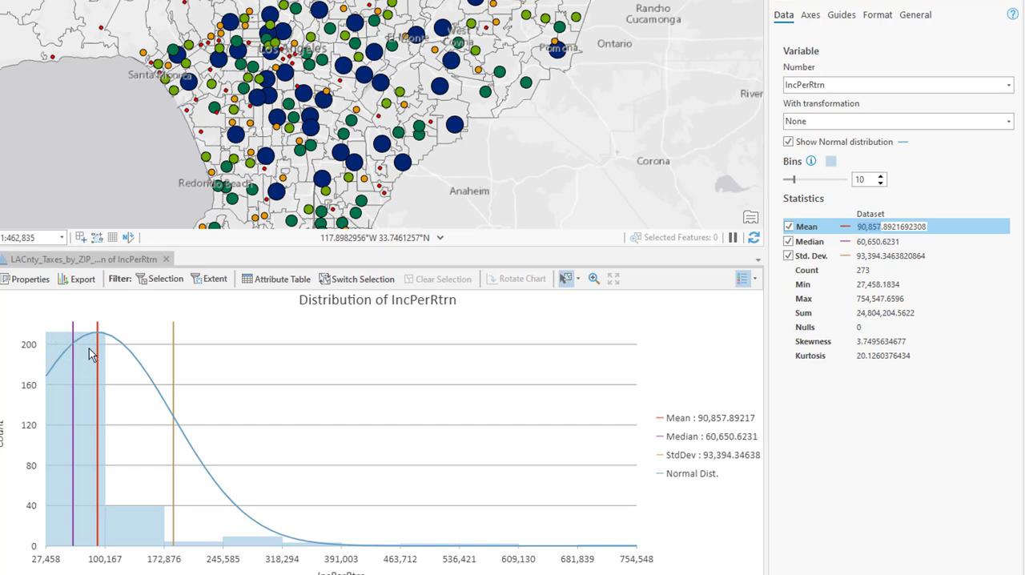
pyautogui.moveTo(73, 364)
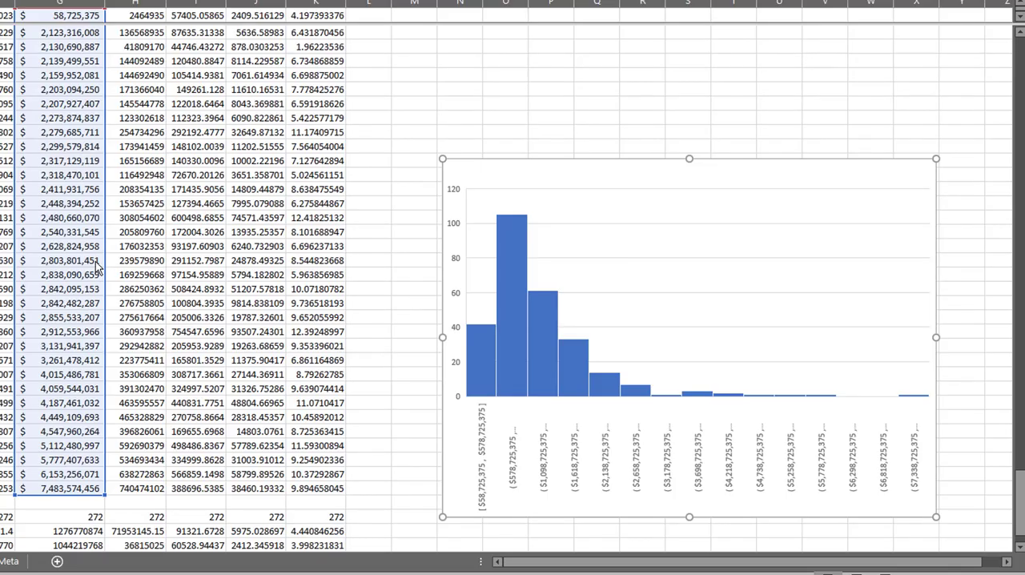
# Switch to the Excel worksheet and shift the histogram's source range from the CA_AdjGrsInc column to the IncPerRtrn column
pyautogui.press('Down')
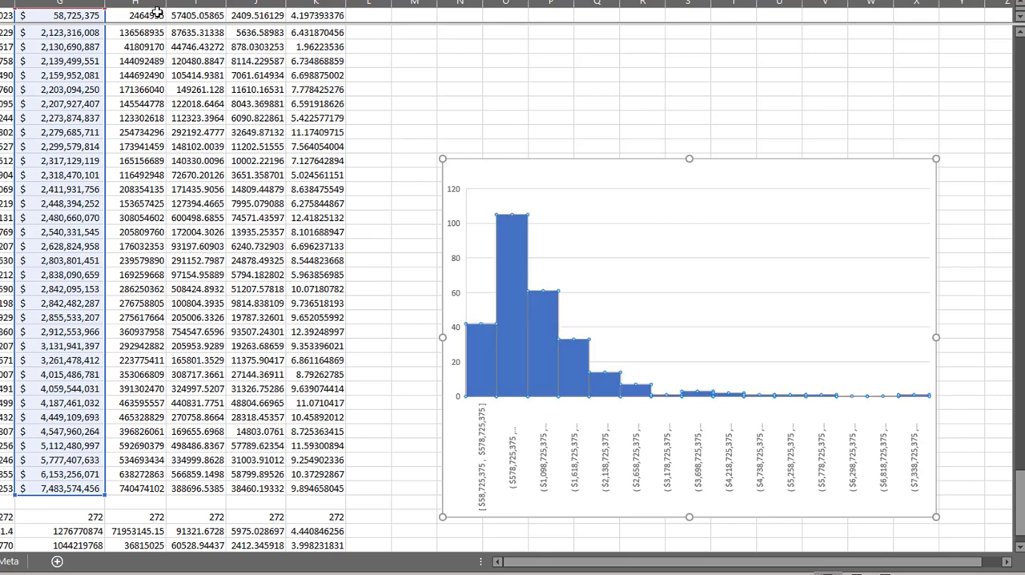
pyautogui.scroll(1, 156, 12)
pyautogui.click(157, 12)
pyautogui.scroll(1, 111, 176)
pyautogui.click(569, 363)
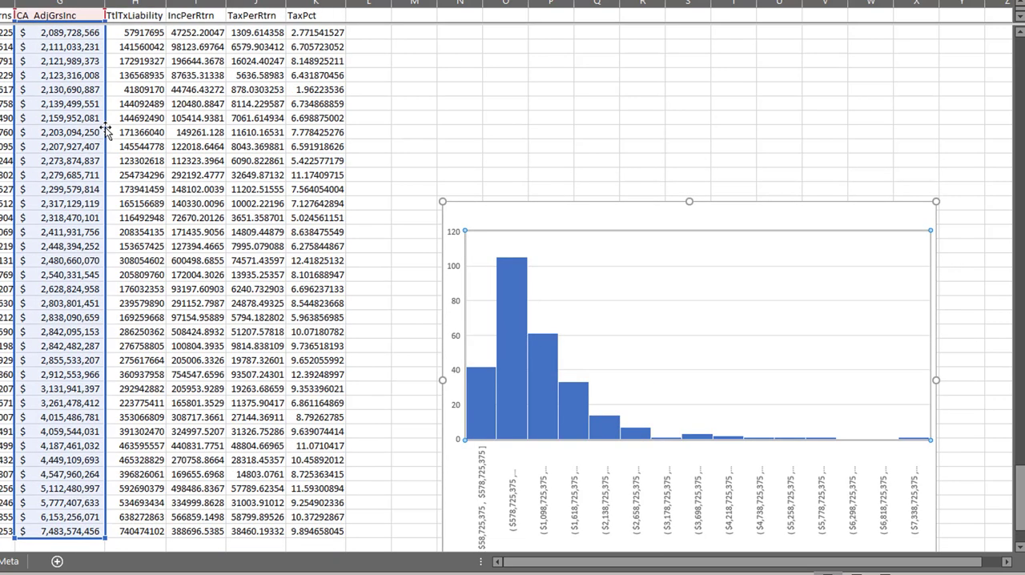
pyautogui.moveTo(105, 130); pyautogui.dragTo(188, 136)
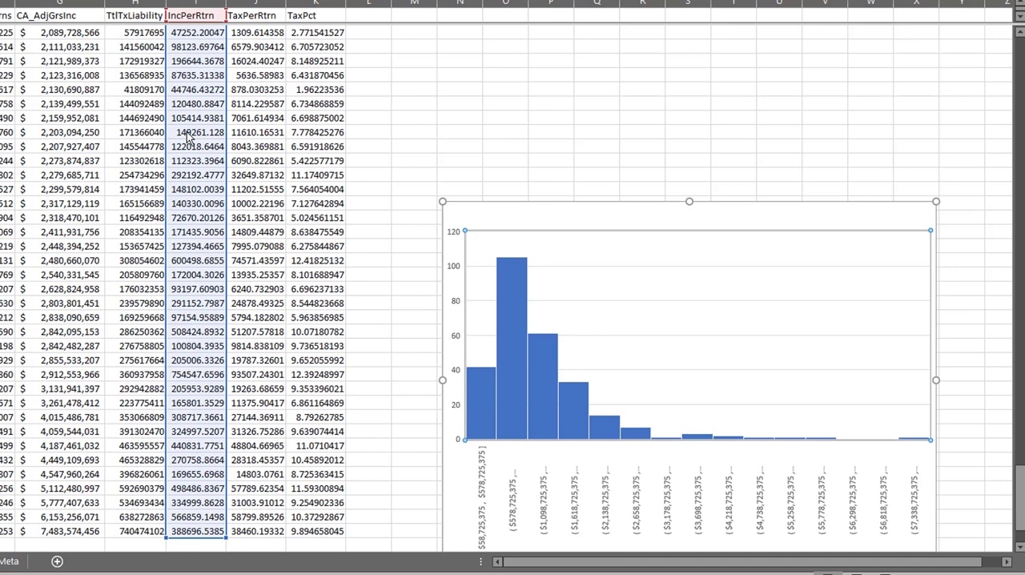
pyautogui.moveTo(188, 136); pyautogui.dragTo(188, 136)
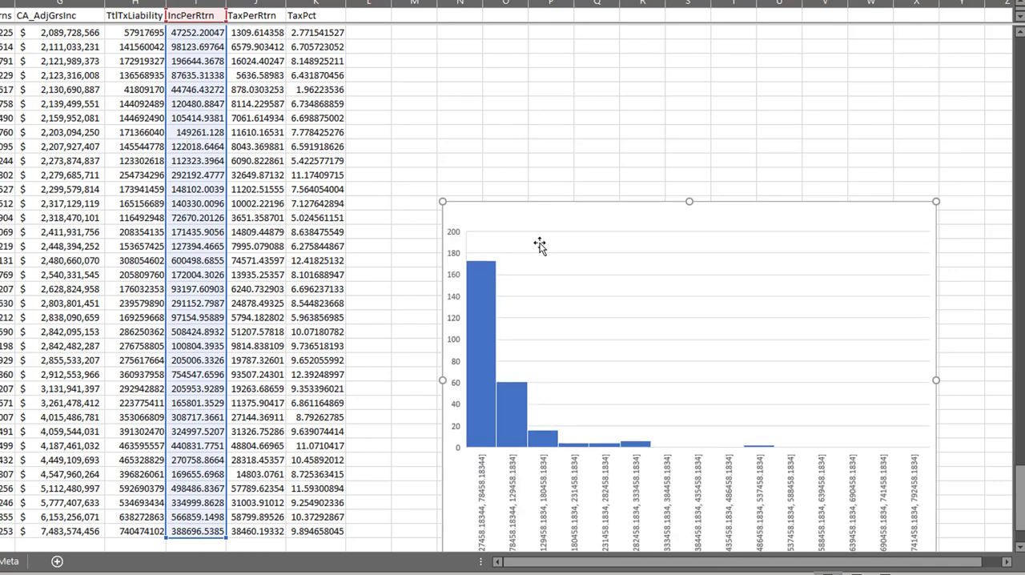
# Deselect the histogram and inspect the IncPerRtrn summary statistics below the data, including its skewness
pyautogui.scroll(-2, 356, 163)
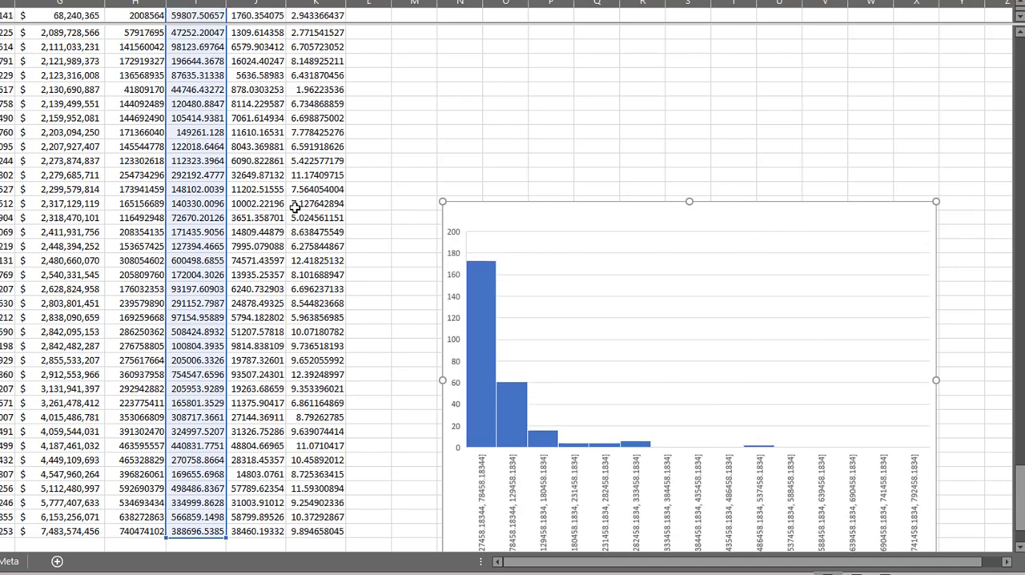
pyautogui.click(411, 272)
pyautogui.scroll(-7, 411, 272)
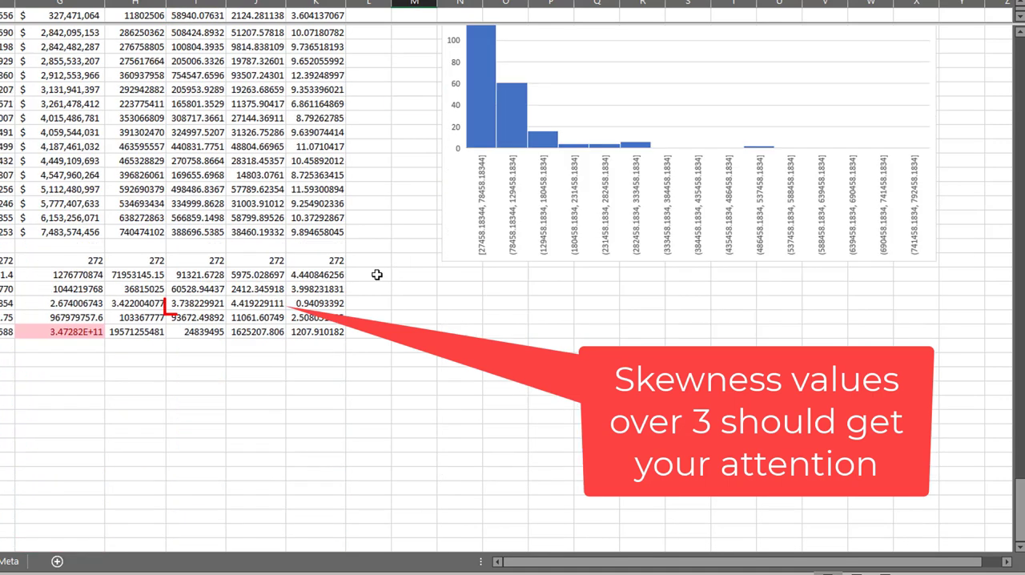
pyautogui.click(196, 266)
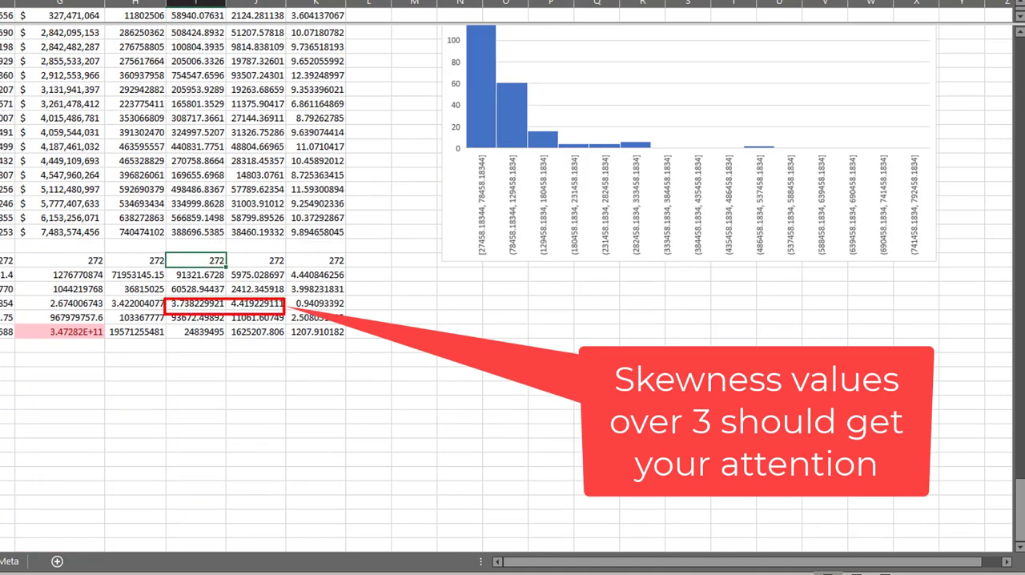
pyautogui.scroll(3, 512, 288)
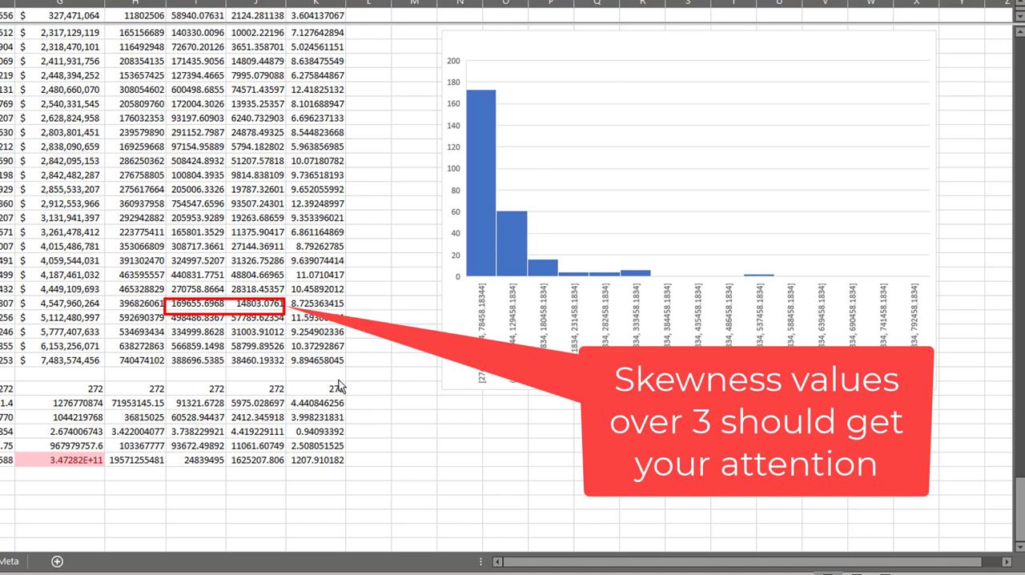
# Shift the histogram's source range from the IncPerRtrn column to the TaxPct column, and reduce the chart's height from its upper edge
pyautogui.click(529, 226)
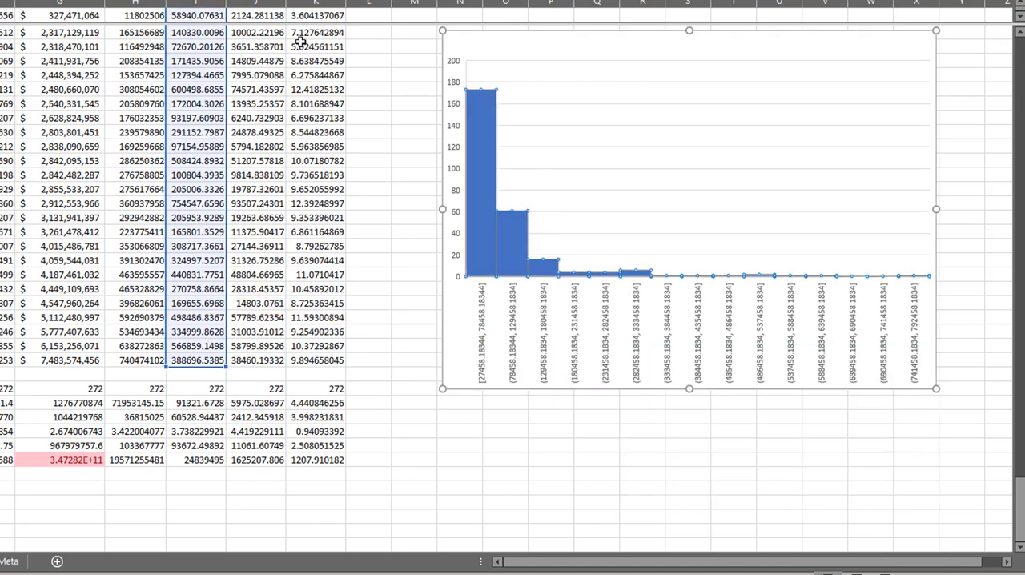
pyautogui.click(314, 17)
pyautogui.scroll(5, 316, 22)
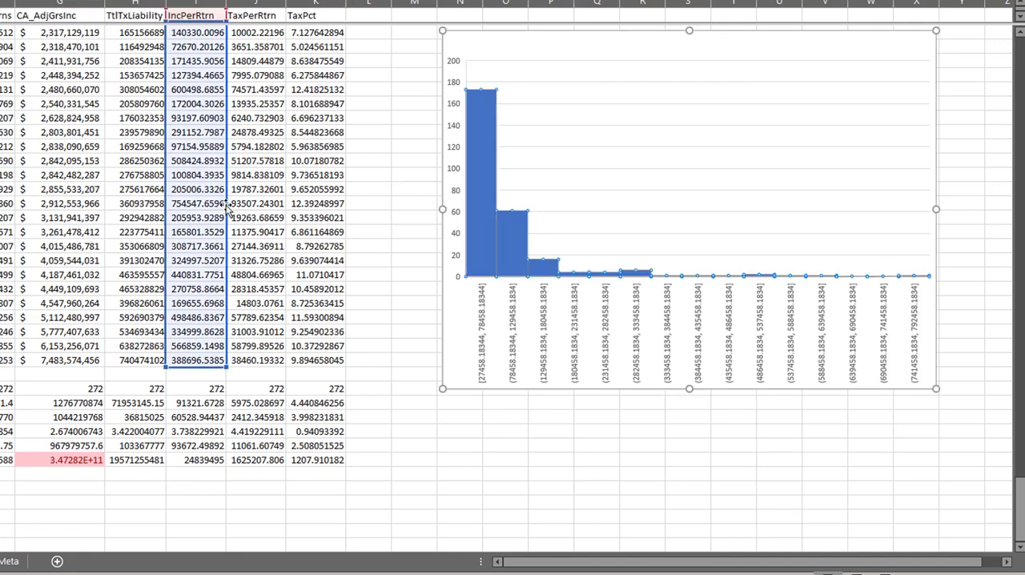
pyautogui.moveTo(228, 205); pyautogui.dragTo(294, 210)
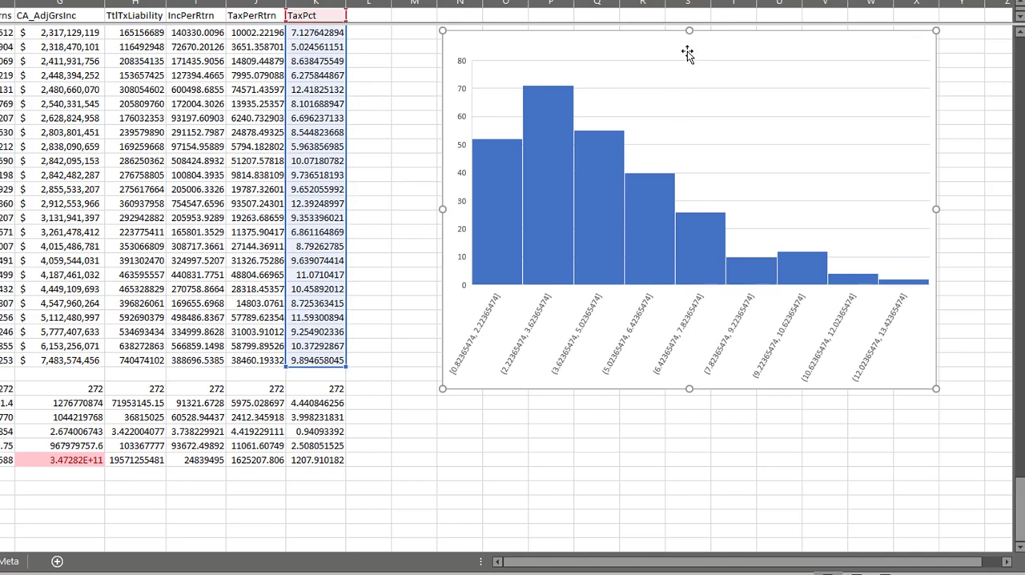
pyautogui.moveTo(689, 31); pyautogui.dragTo(691, 80)
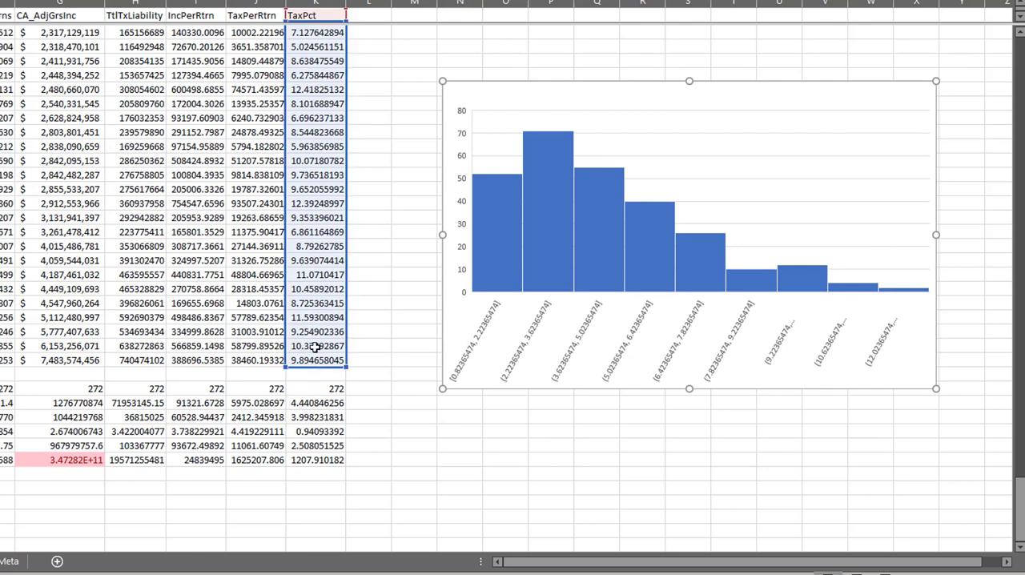
# Sort the ZIP code records by TaxPct from smallest to largest, and select the two largest values in that column
pyautogui.moveTo(312, 355); pyautogui.dragTo(328, 344)
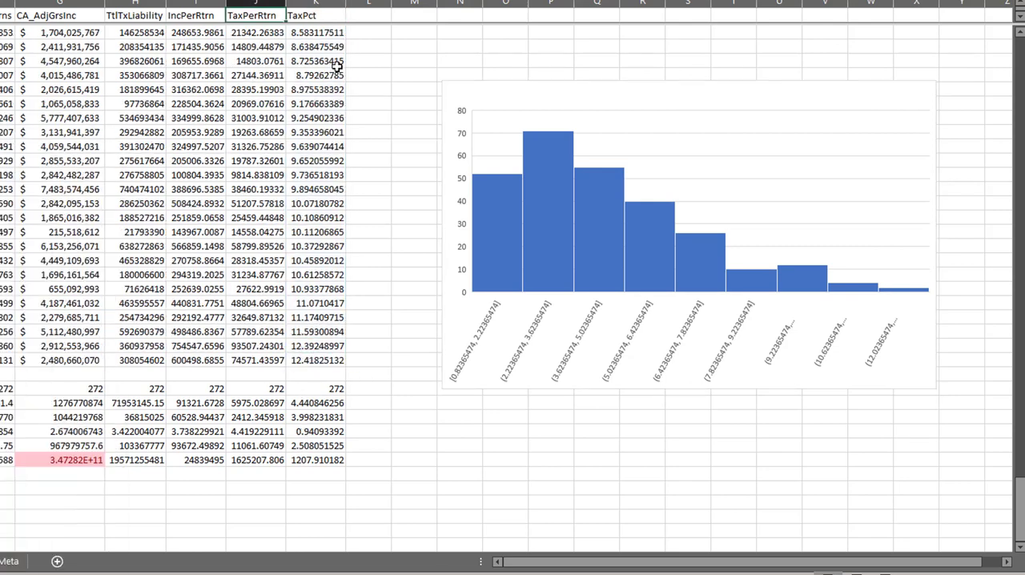
pyautogui.click(337, 66)
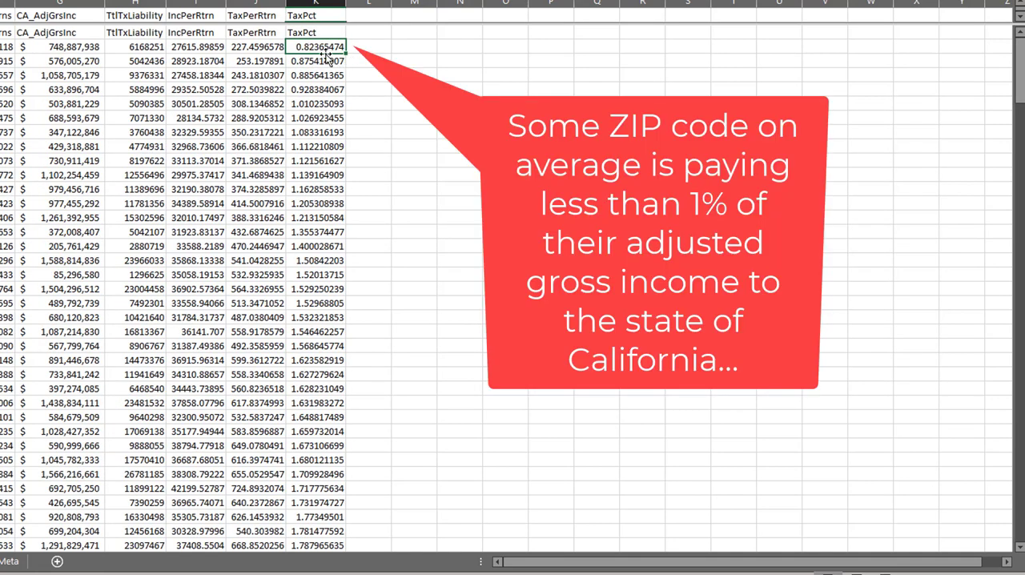
pyautogui.hotkey('ctrl', 'Down')
pyautogui.press('Down')
pyautogui.press('Up')
pyautogui.hotkey('shift', 'Up')
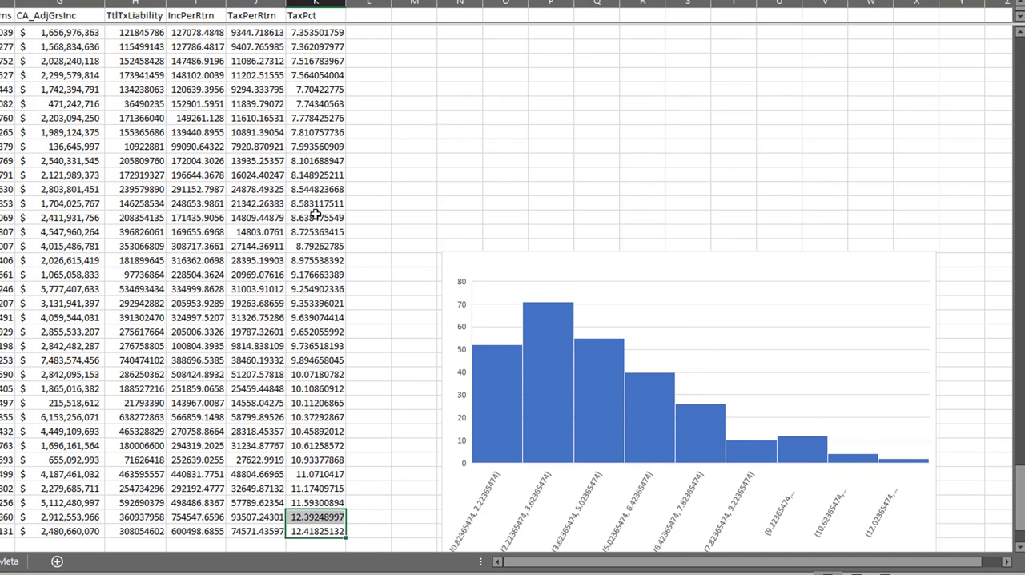
# Inspect the largest TaxPct value together with the summary statistics and the histogram's last bars
pyautogui.scroll(-6, 316, 215)
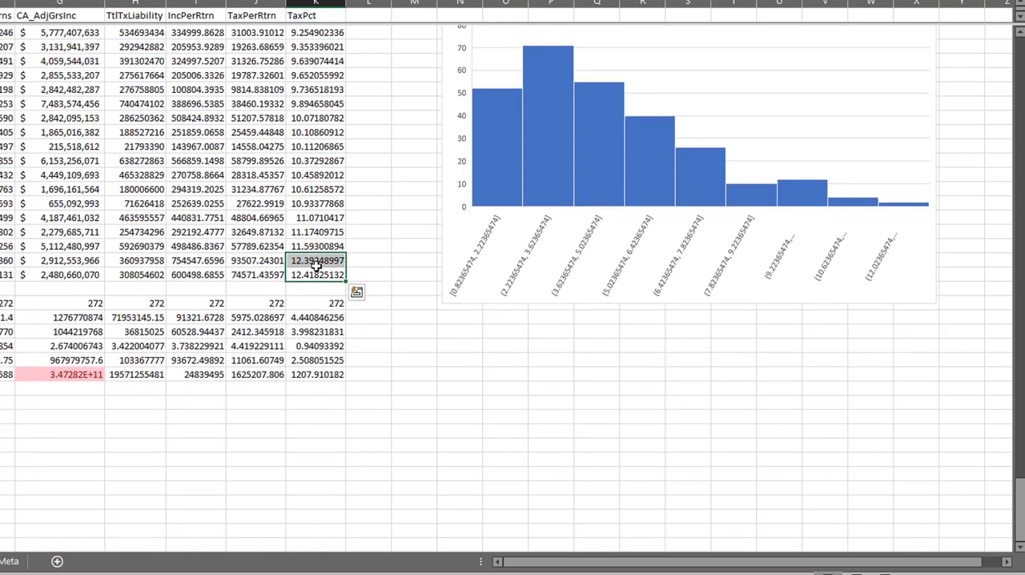
pyautogui.click(317, 274)
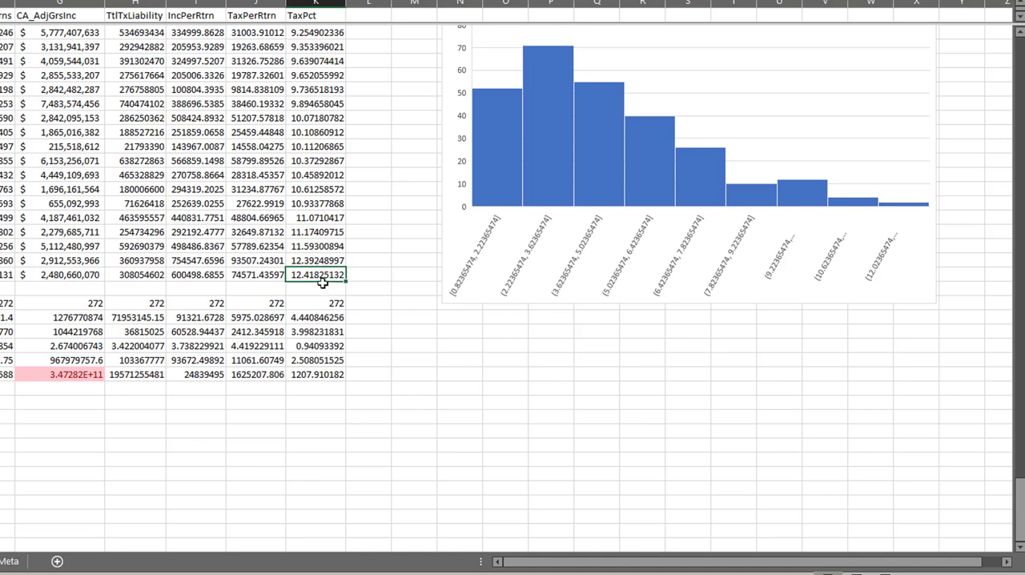
pyautogui.scroll(3, 600, 277)
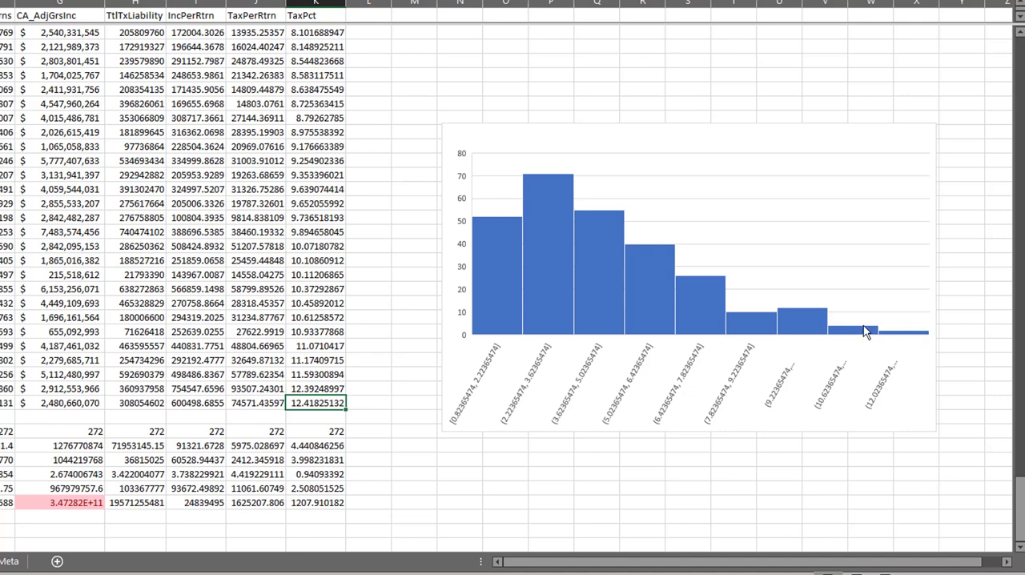
# Switch to ArcGIS Pro, plot TaxPct in the histogram, and enlarge the chart pane to examine its mean line
pyautogui.click(726, 154)
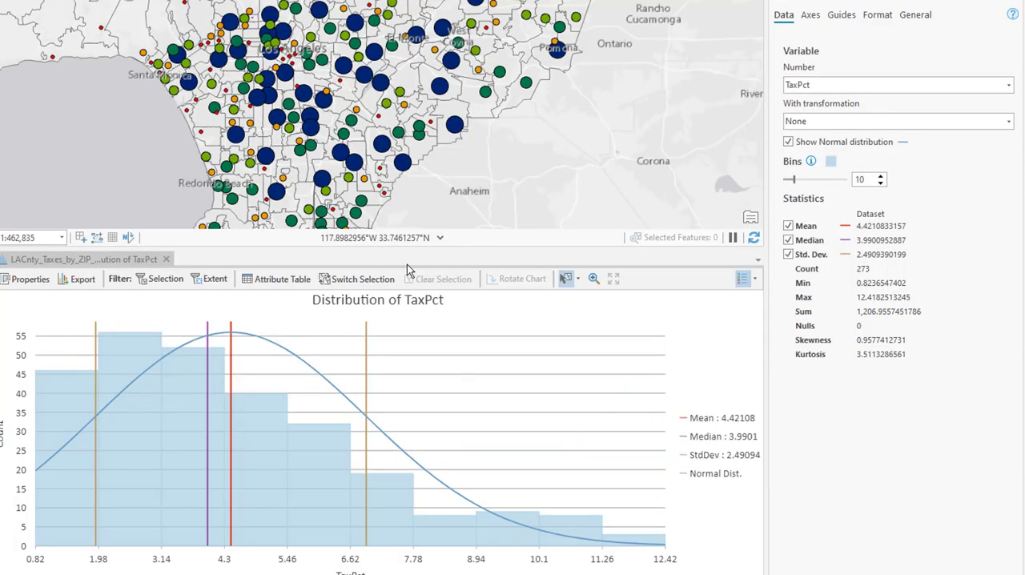
pyautogui.moveTo(405, 249); pyautogui.dragTo(385, 51)
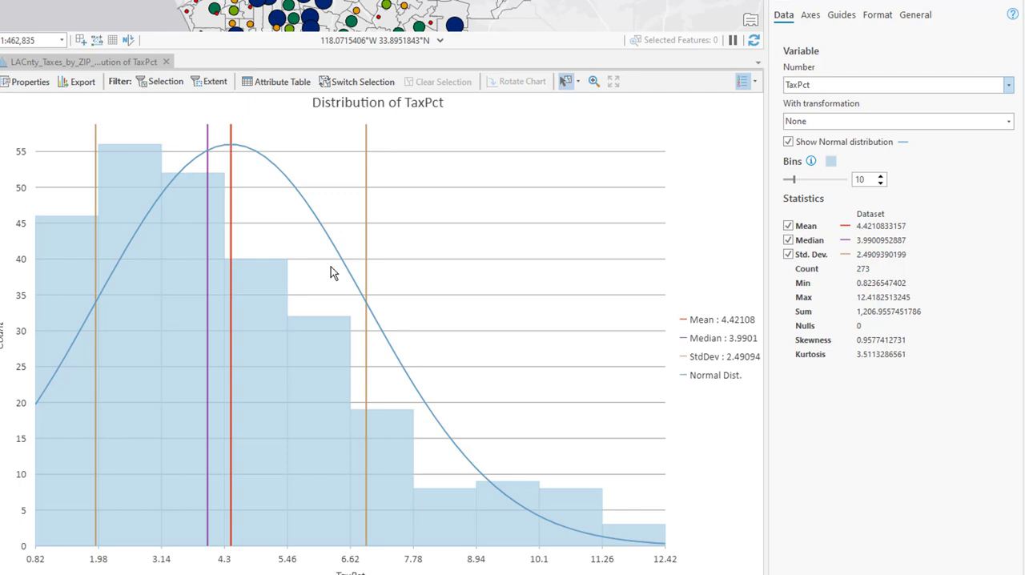
pyautogui.moveTo(232, 240)
# Select the lowest TaxPct bin, 0.82 to 1.98, and shrink the chart pane to show its ZIP codes on the map
pyautogui.click(80, 263)
pyautogui.click(80, 257)
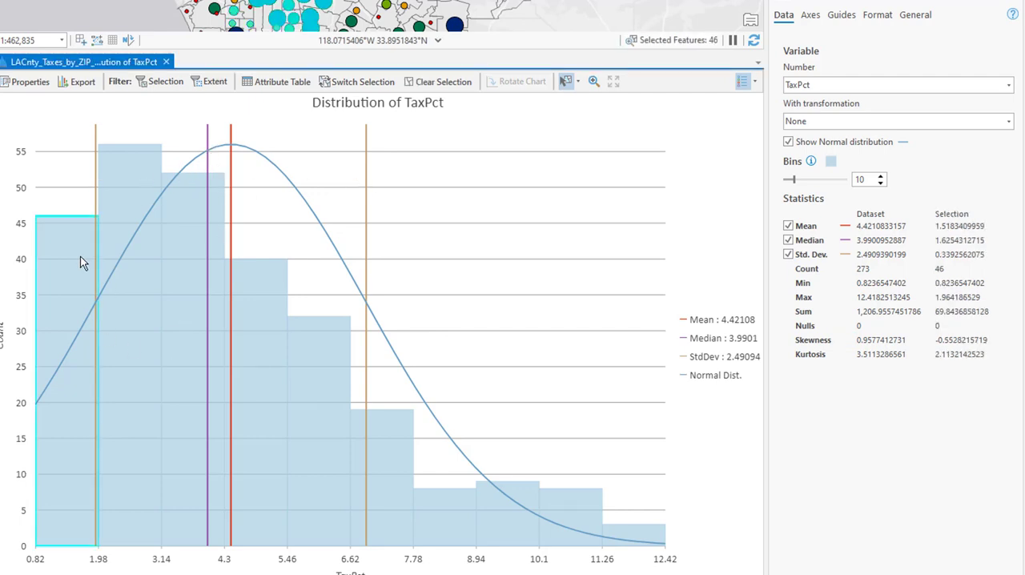
pyautogui.scroll(3, 264, 256)
pyautogui.scroll(-2, 280, 288)
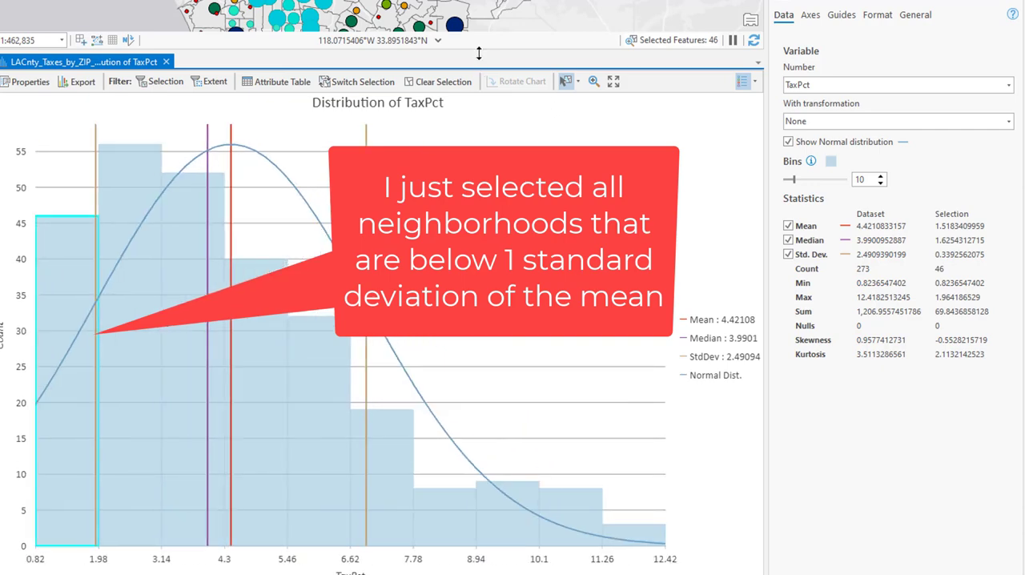
pyautogui.moveTo(479, 49); pyautogui.dragTo(472, 260)
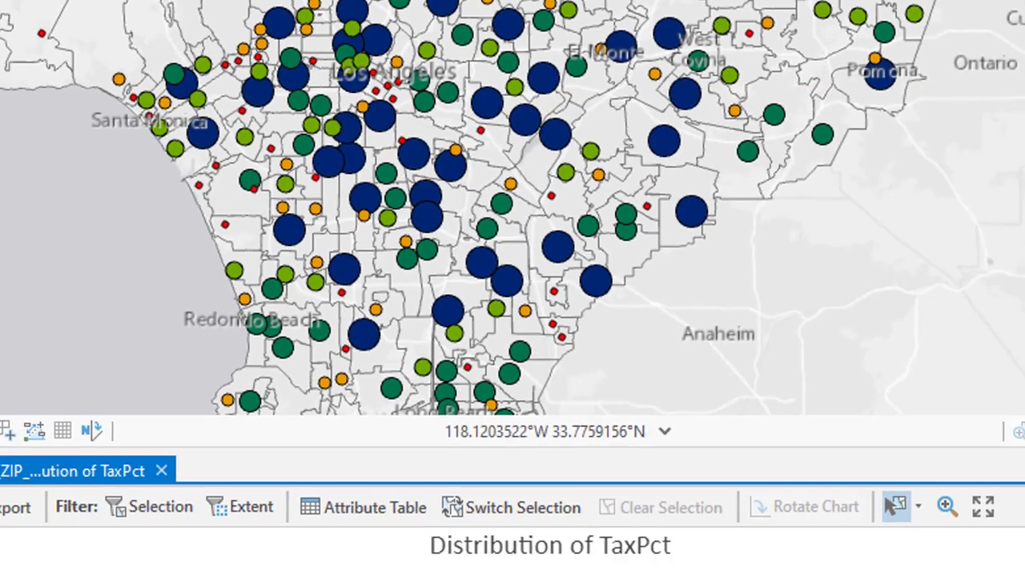
# Select the five highest TaxPct bins in the histogram, covering 6.62 to 12.42
pyautogui.click(689, 542)
pyautogui.keyDown('shift'); pyautogui.click(631, 541); pyautogui.keyUp('shift')
pyautogui.keyDown('shift'); pyautogui.click(768, 544); pyautogui.keyUp('shift')
pyautogui.keyDown('shift'); pyautogui.click(846, 554); pyautogui.keyUp('shift')
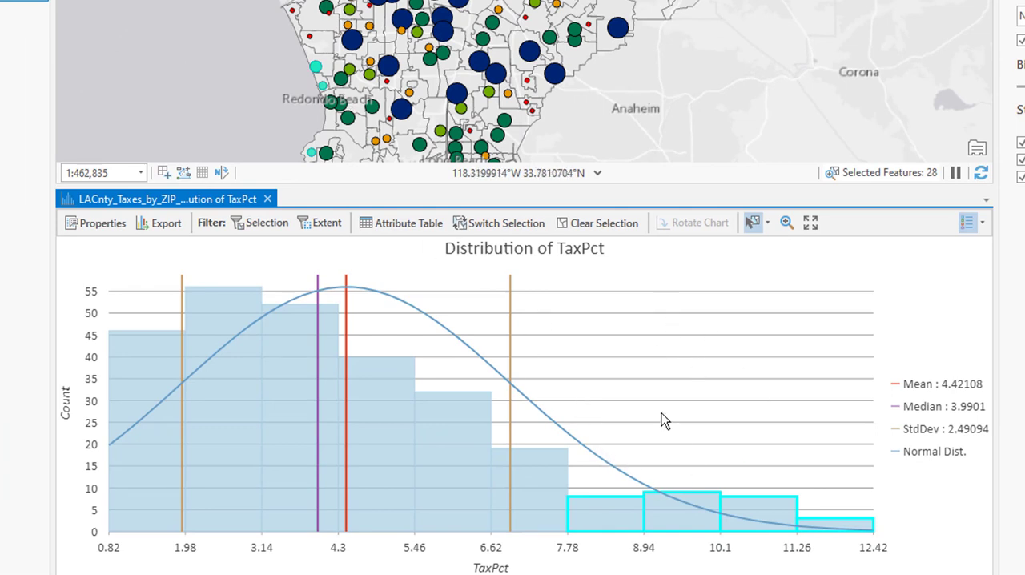
pyautogui.keyDown('shift'); pyautogui.click(546, 502); pyautogui.keyUp('shift')
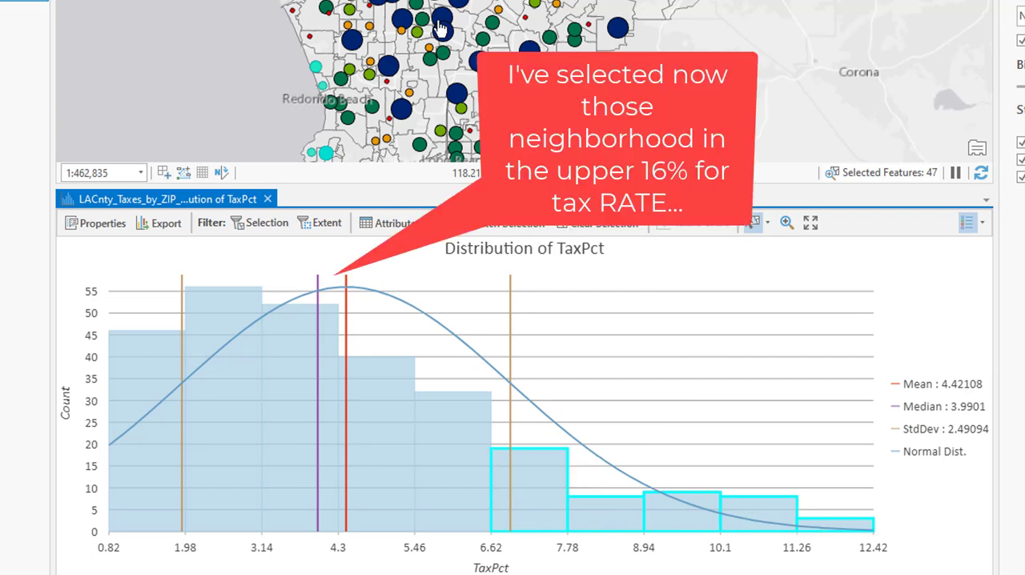
# Examine where the selected high-TaxPct ZIP codes lie on the map, especially around Santa Monica, Pacific Palisades and Beverly Hills
pyautogui.scroll(-2, 170, 2)
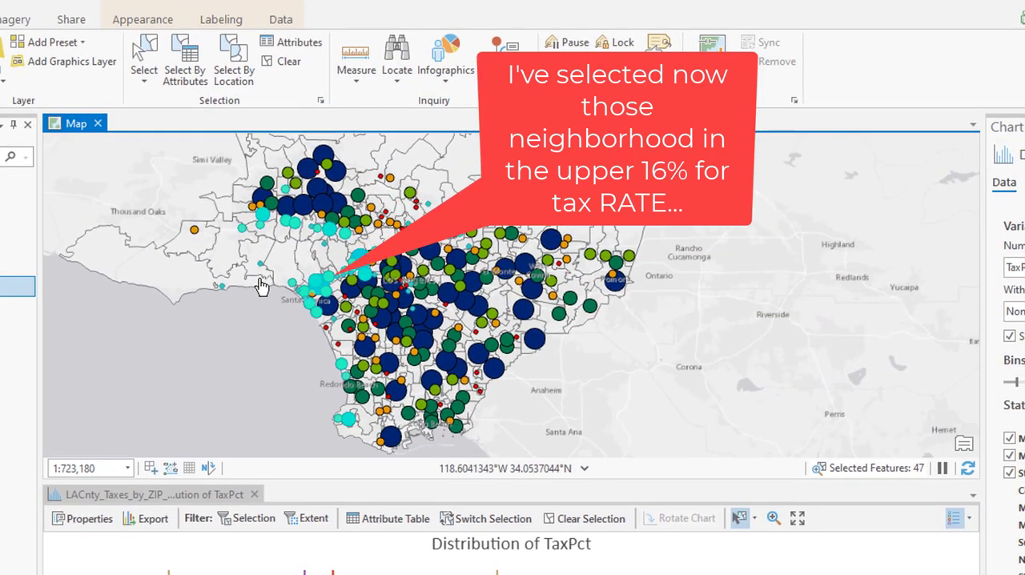
pyautogui.scroll(5, 272, 289)
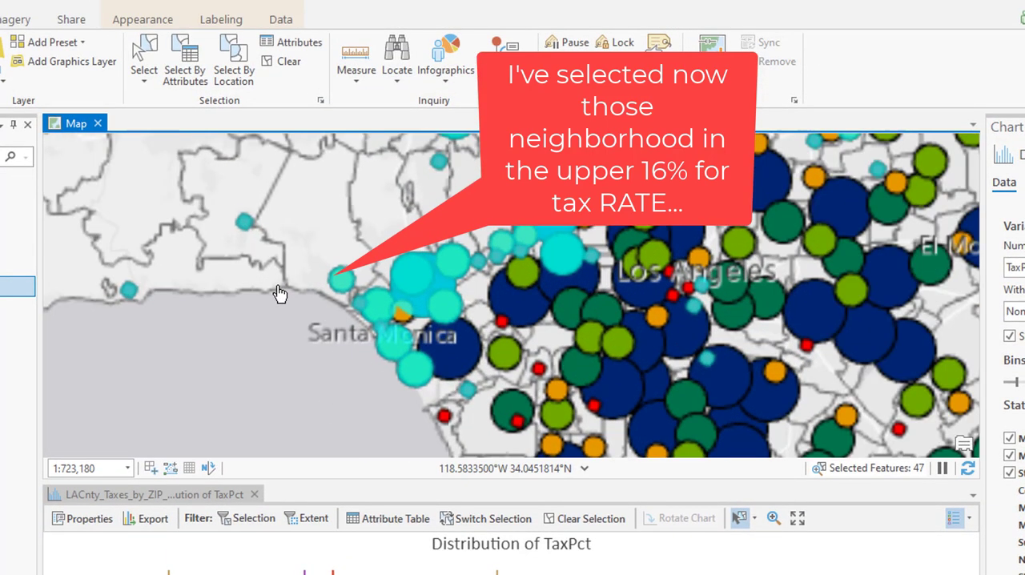
pyautogui.scroll(-2, 487, 317)
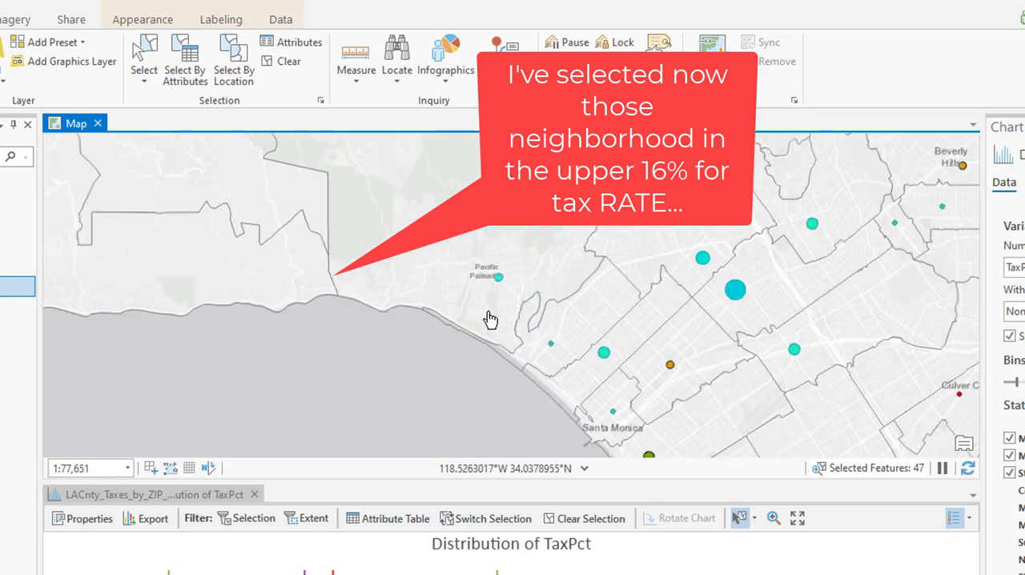
pyautogui.scroll(-2, 486, 320)
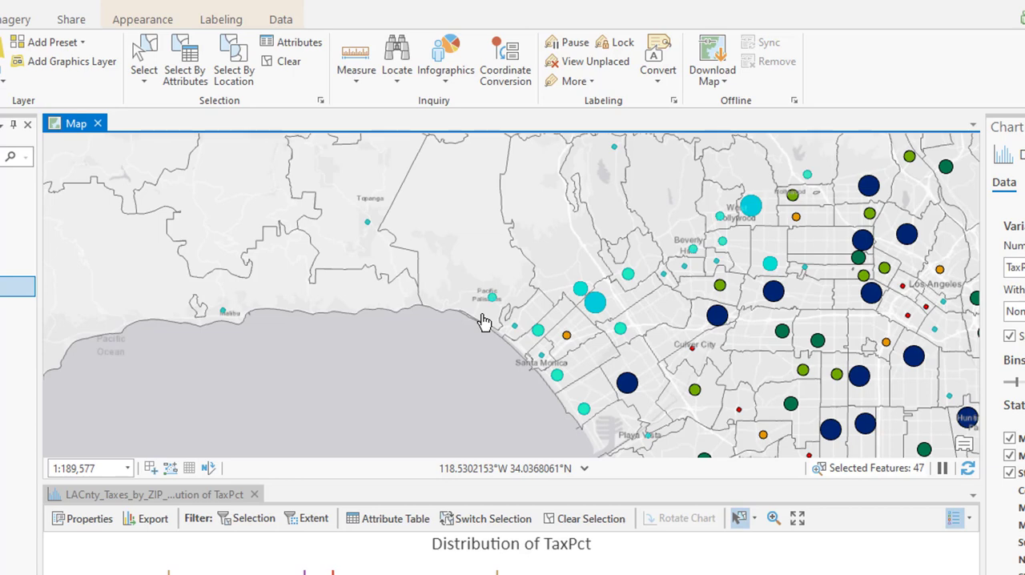
pyautogui.scroll(-2, 523, 343)
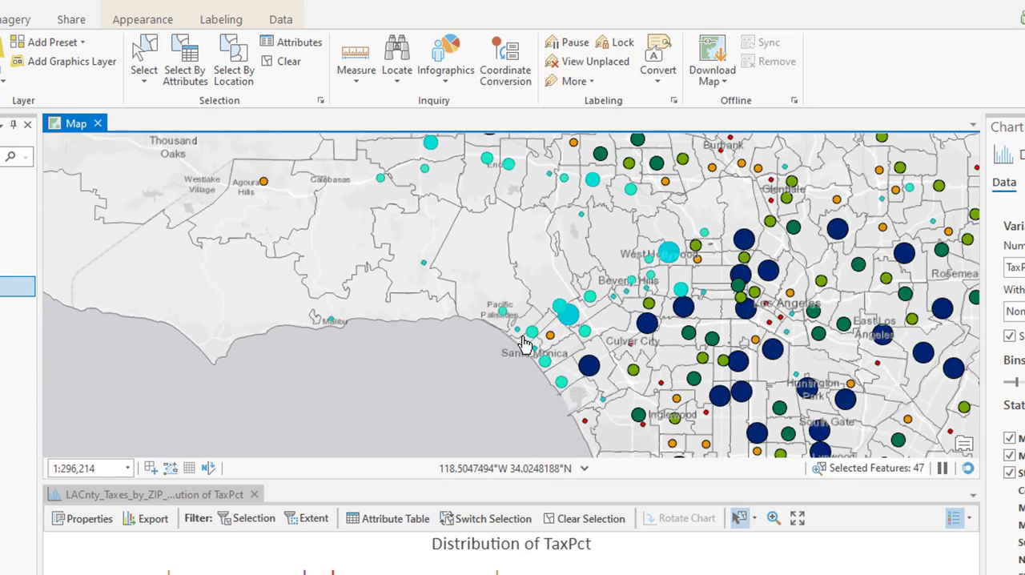